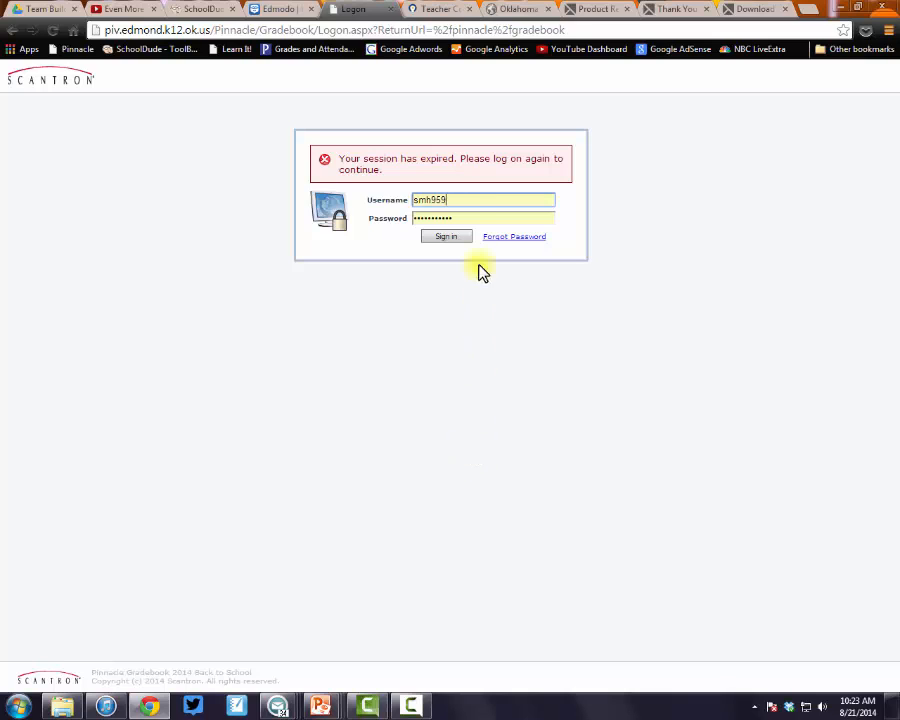
# Sign back in to Pinnacle Gradebook from the expired-session logon page
pyautogui.click(446, 237)
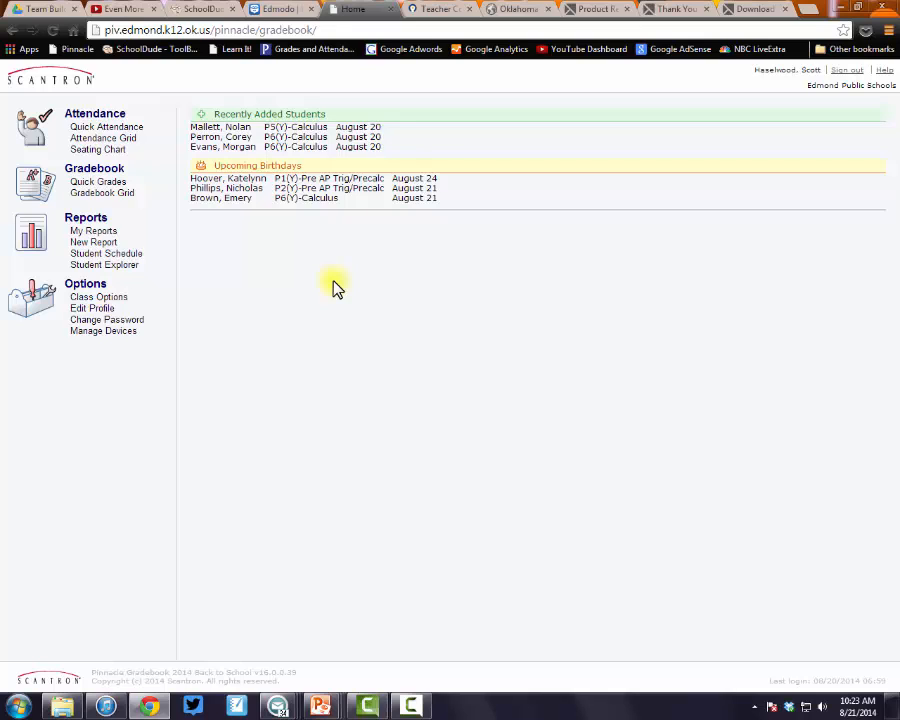
# In Quick Attendance for 8/21/2014, mark a P3 student No Show, then switch to P5(Y)-Calculus
pyautogui.click(137, 130)
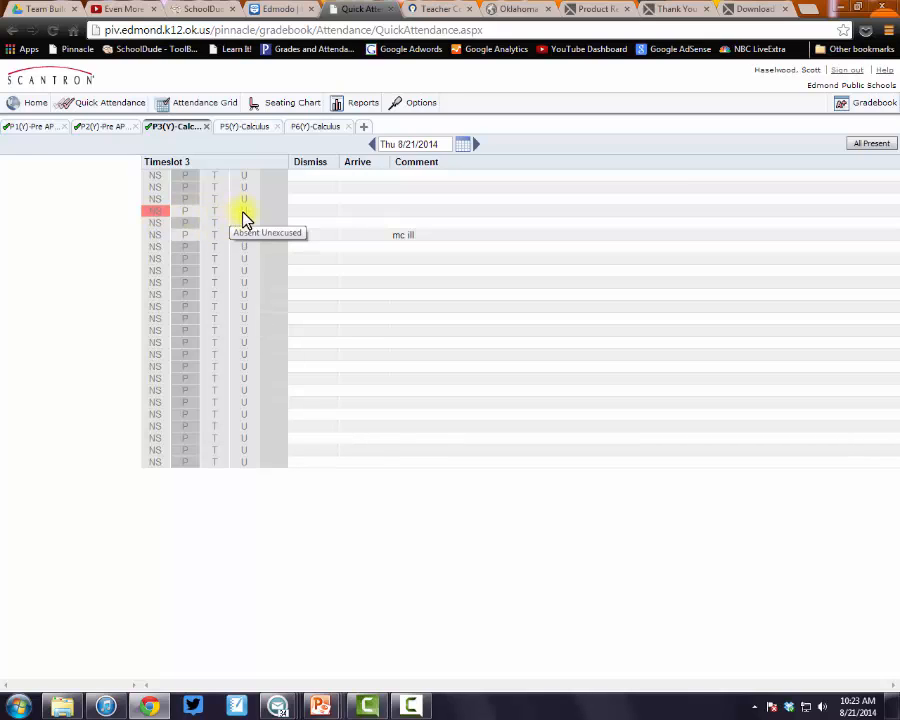
pyautogui.click(162, 212)
pyautogui.click(250, 128)
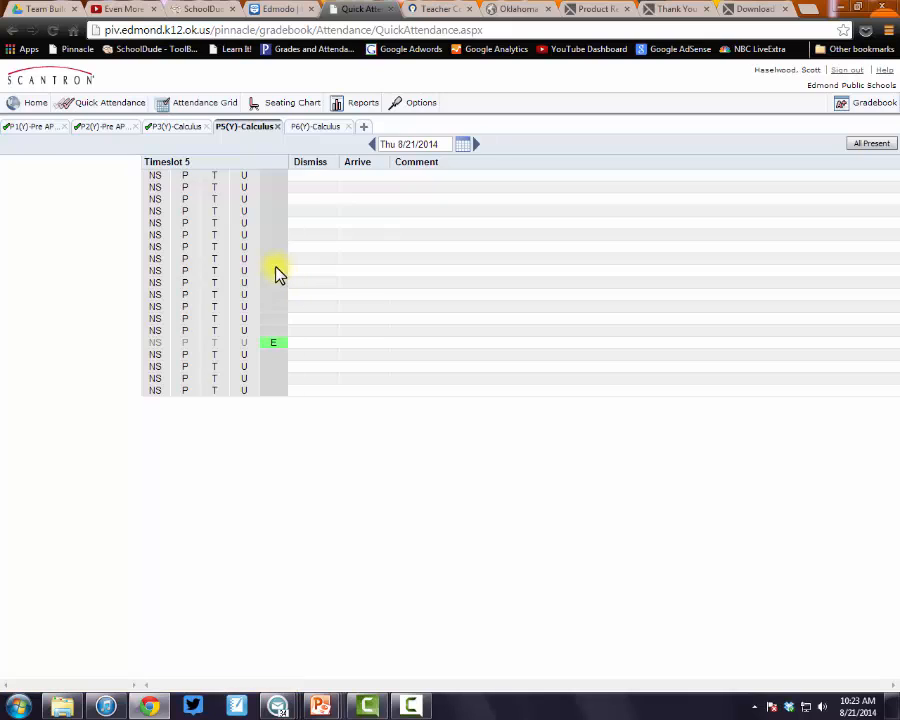
pyautogui.click(866, 147)
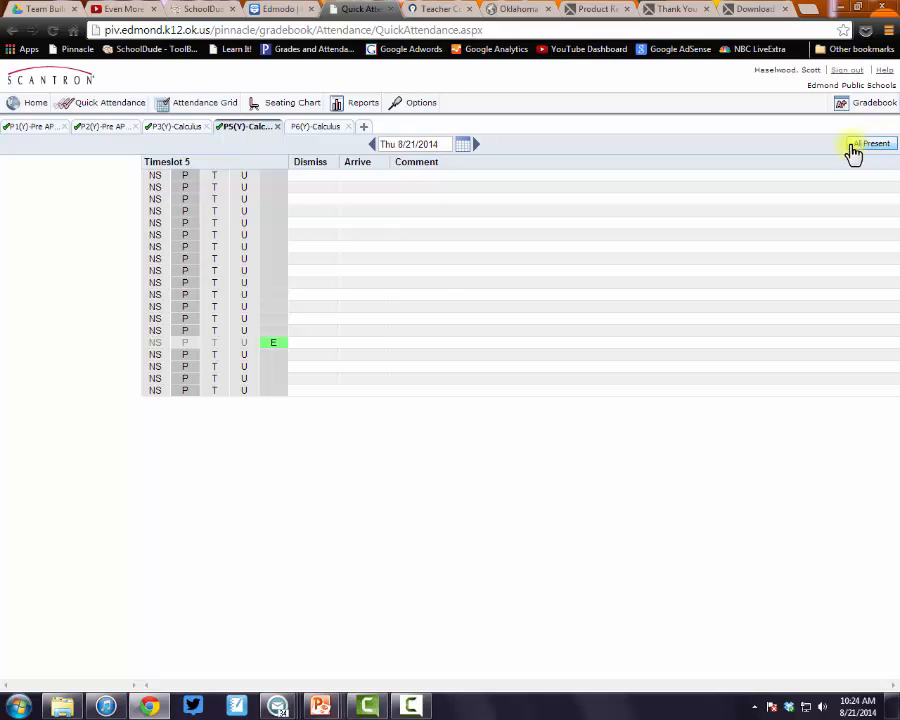
pyautogui.click(216, 177)
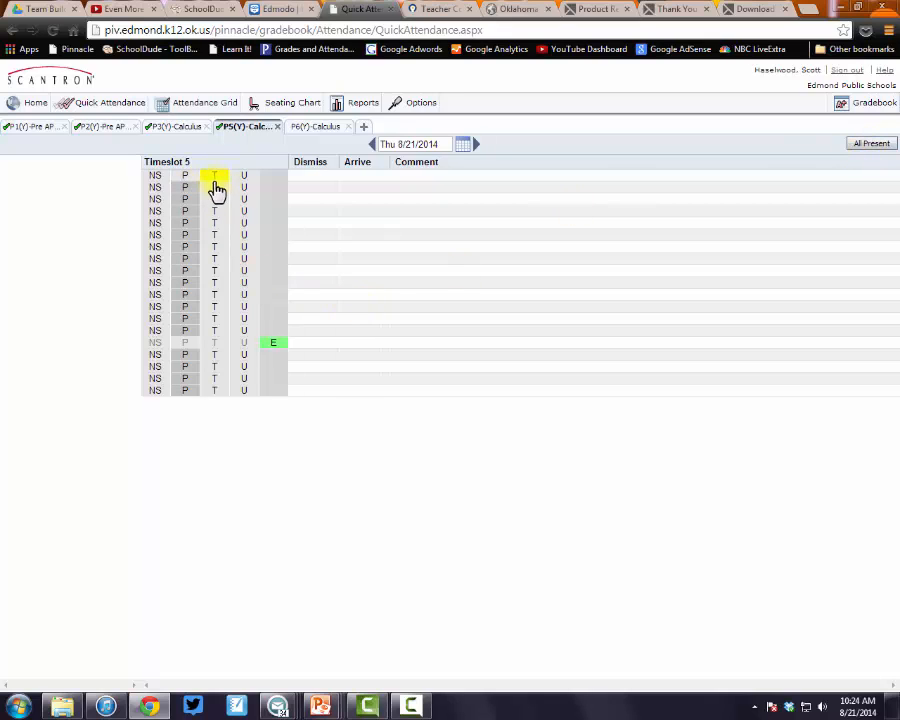
pyautogui.click(214, 258)
pyautogui.click(245, 308)
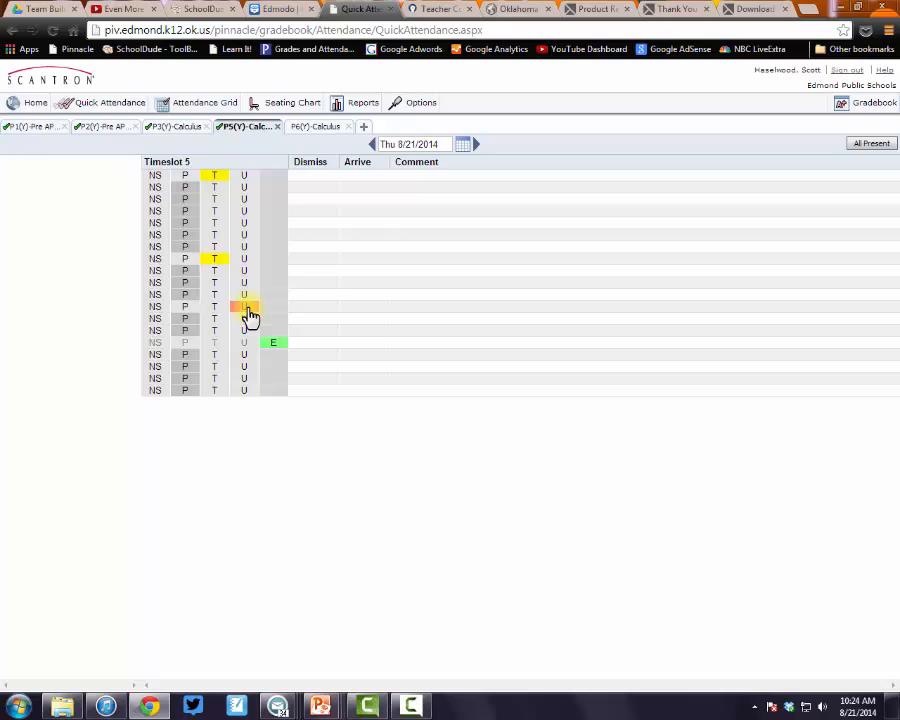
pyautogui.click(246, 368)
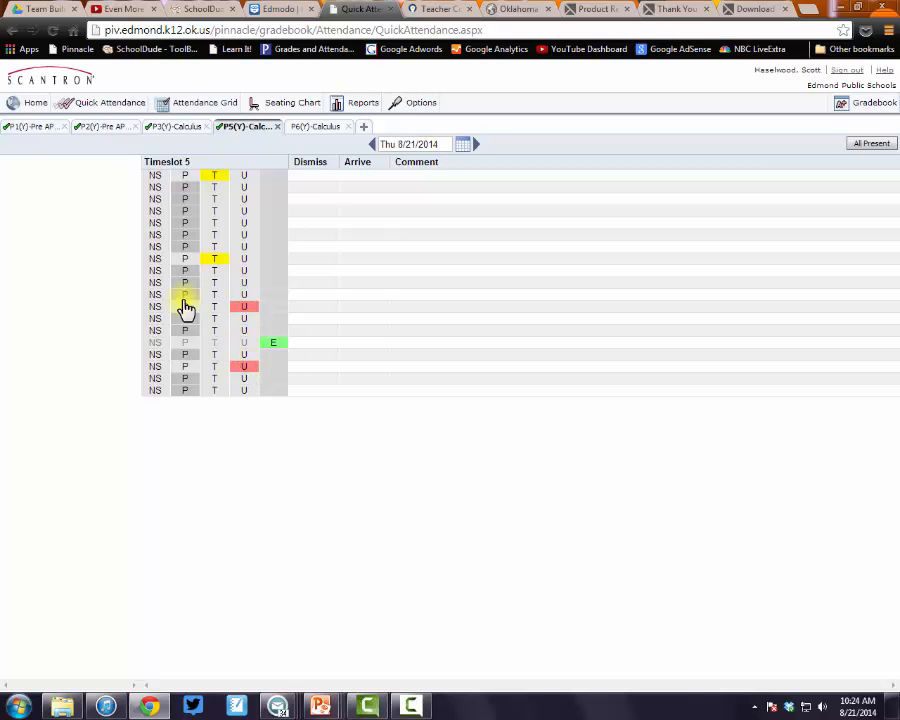
pyautogui.click(153, 272)
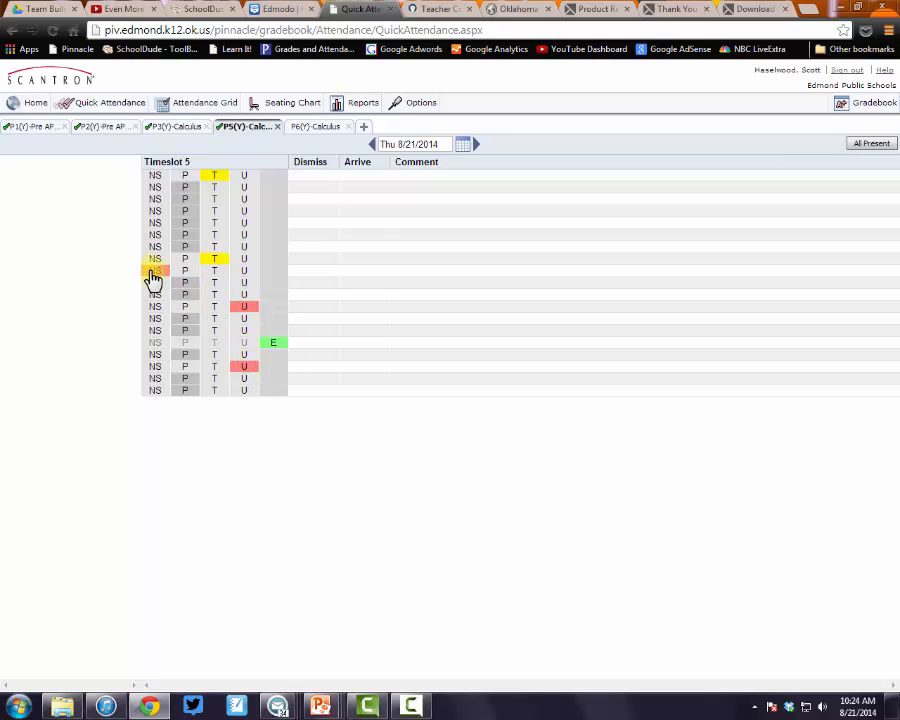
pyautogui.click(207, 260)
pyautogui.click(214, 177)
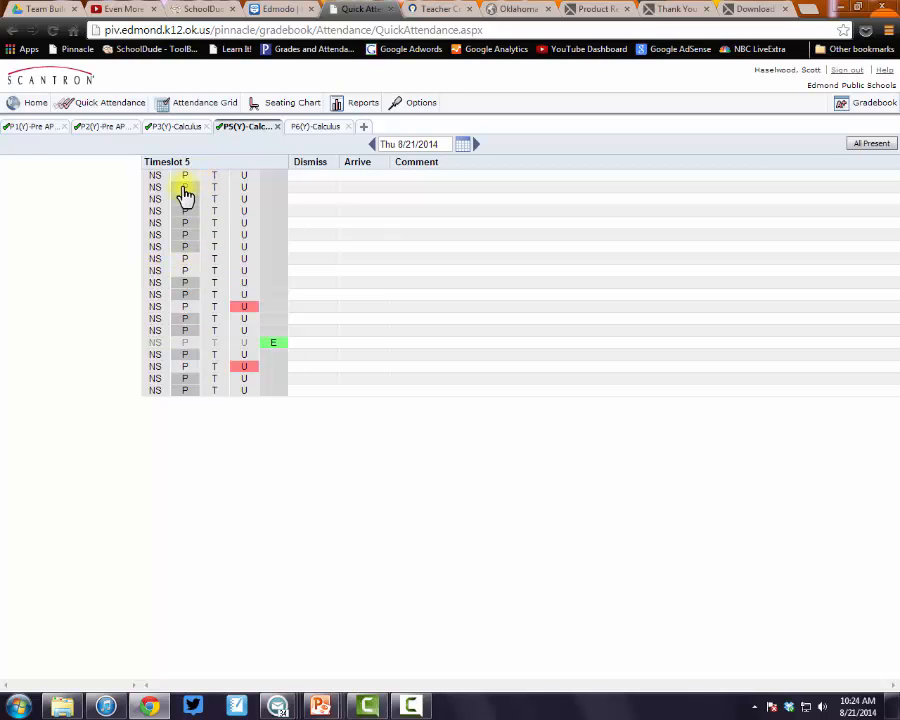
pyautogui.click(185, 189)
pyautogui.click(186, 211)
pyautogui.click(188, 223)
pyautogui.click(189, 235)
pyautogui.click(190, 247)
pyautogui.click(238, 296)
pyautogui.click(194, 283)
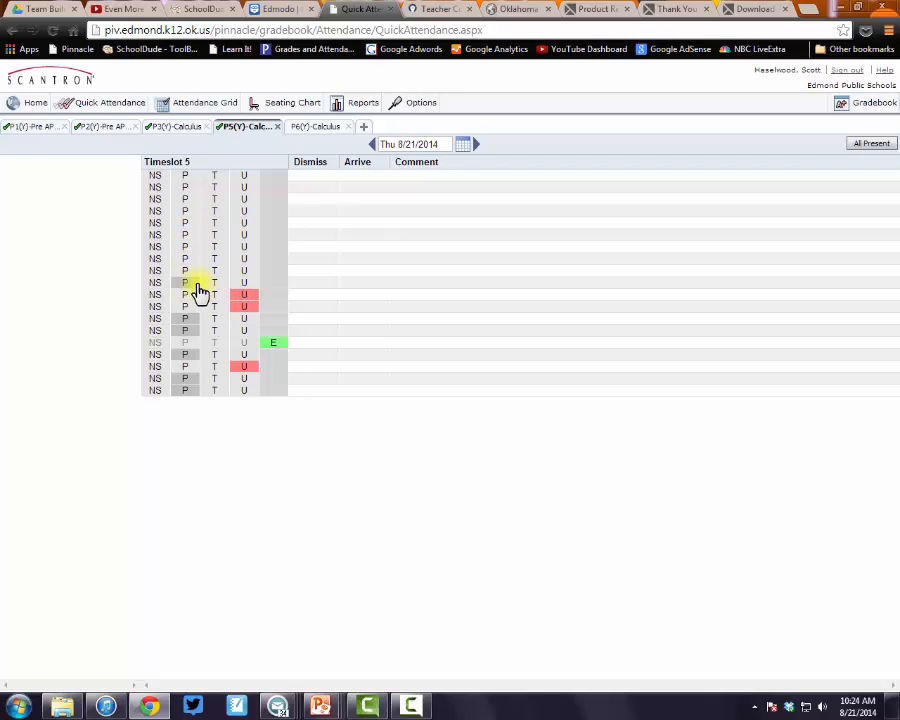
pyautogui.click(241, 296)
pyautogui.click(243, 307)
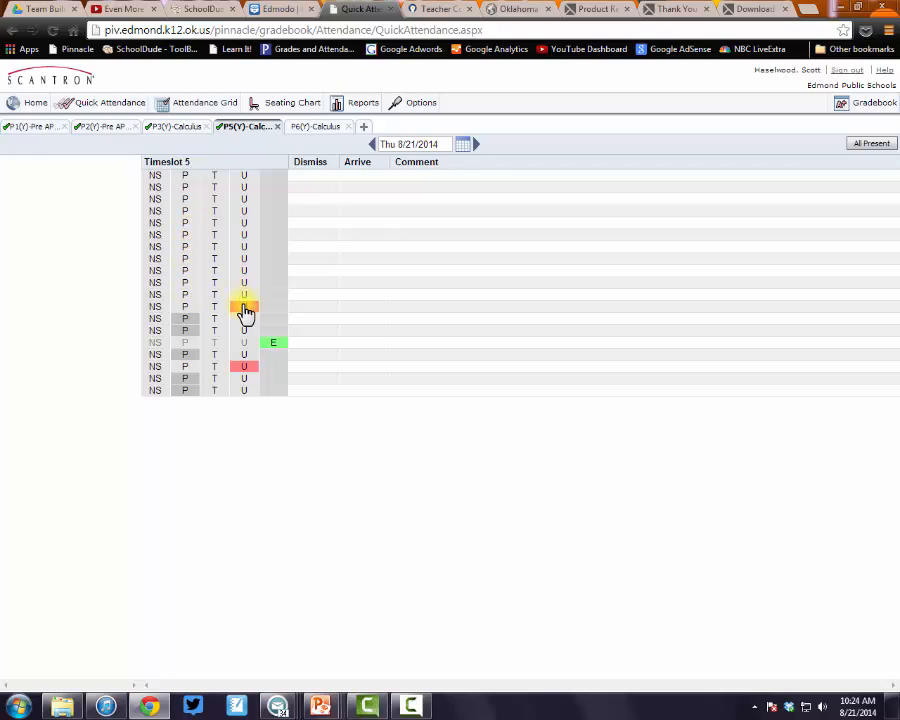
pyautogui.click(185, 320)
pyautogui.click(190, 332)
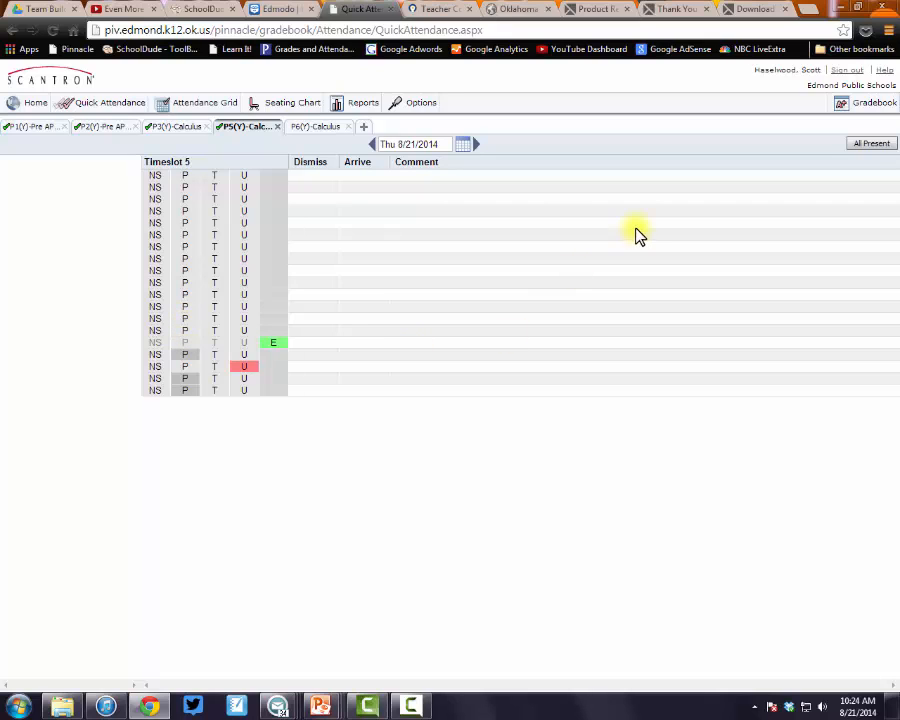
pyautogui.click(186, 355)
pyautogui.click(185, 379)
pyautogui.click(185, 390)
pyautogui.click(243, 367)
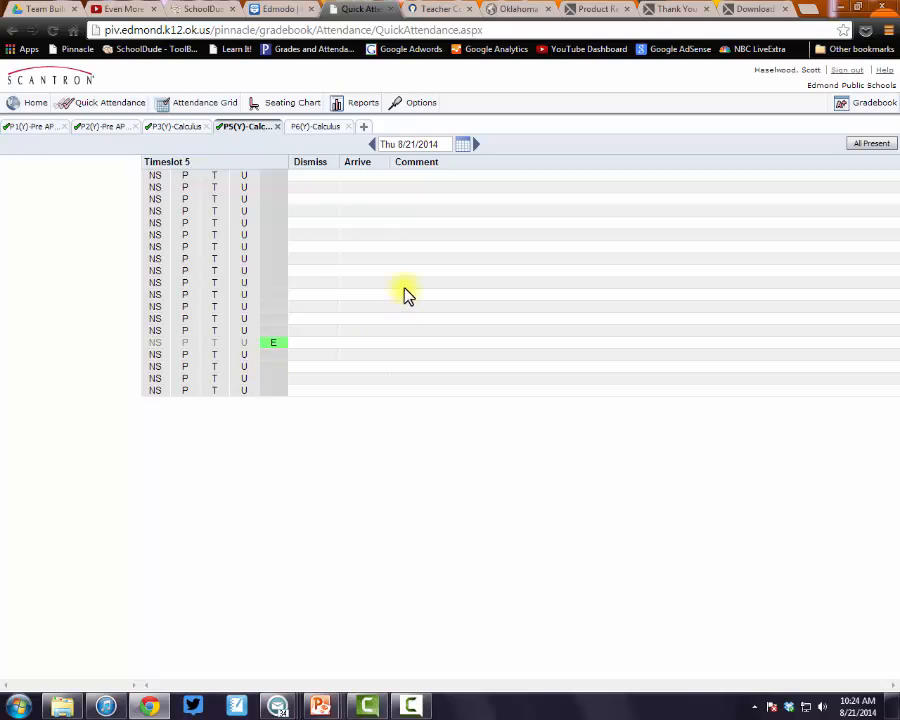
pyautogui.click(214, 247)
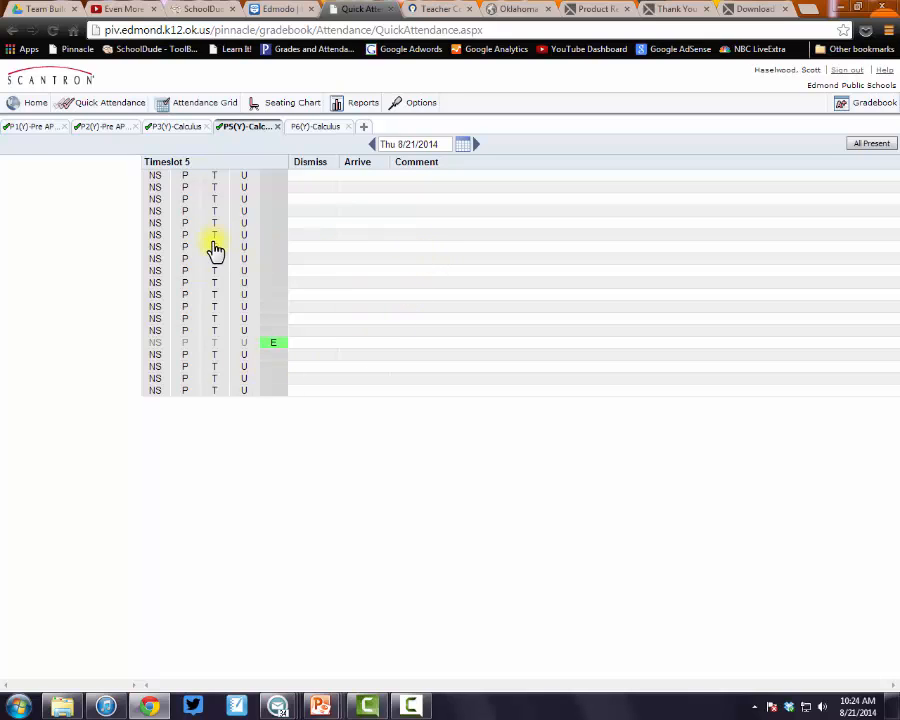
pyautogui.click(444, 252)
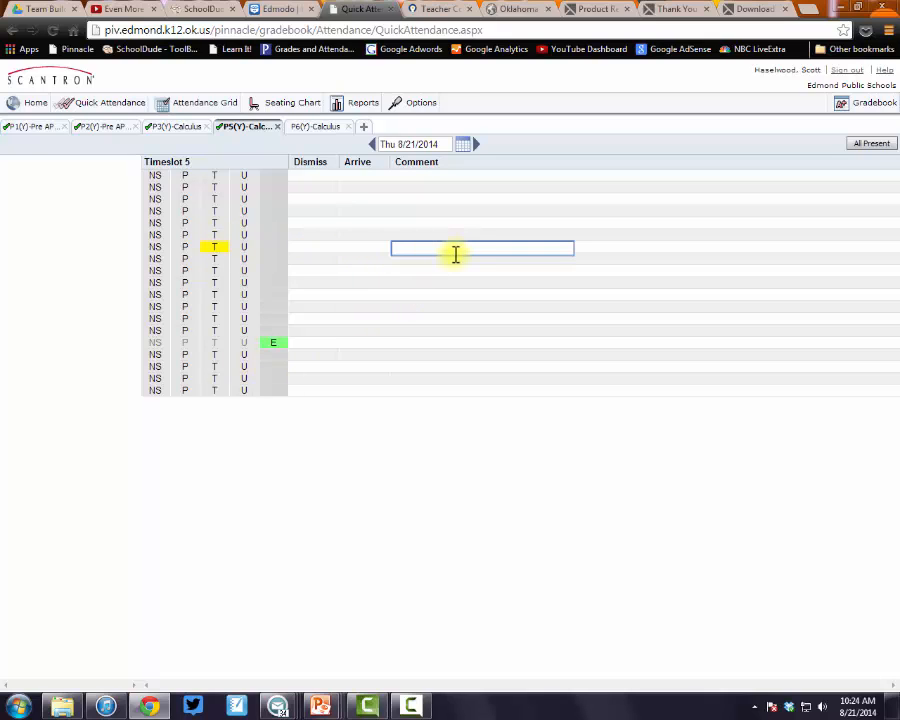
pyautogui.write('this is the fourth time this week')
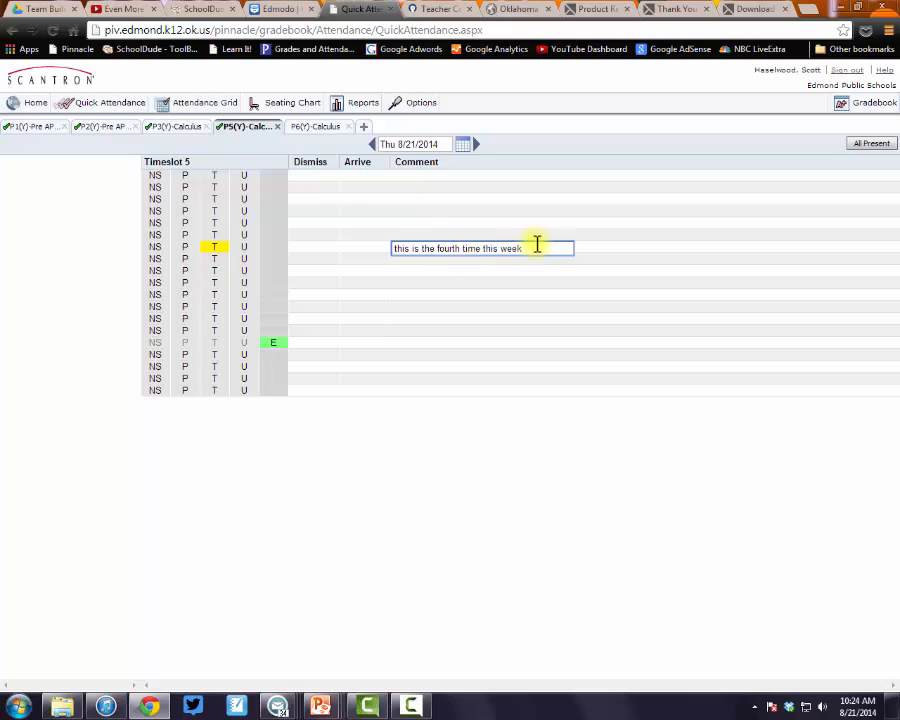
pyautogui.moveTo(537, 245); pyautogui.dragTo(287, 252)
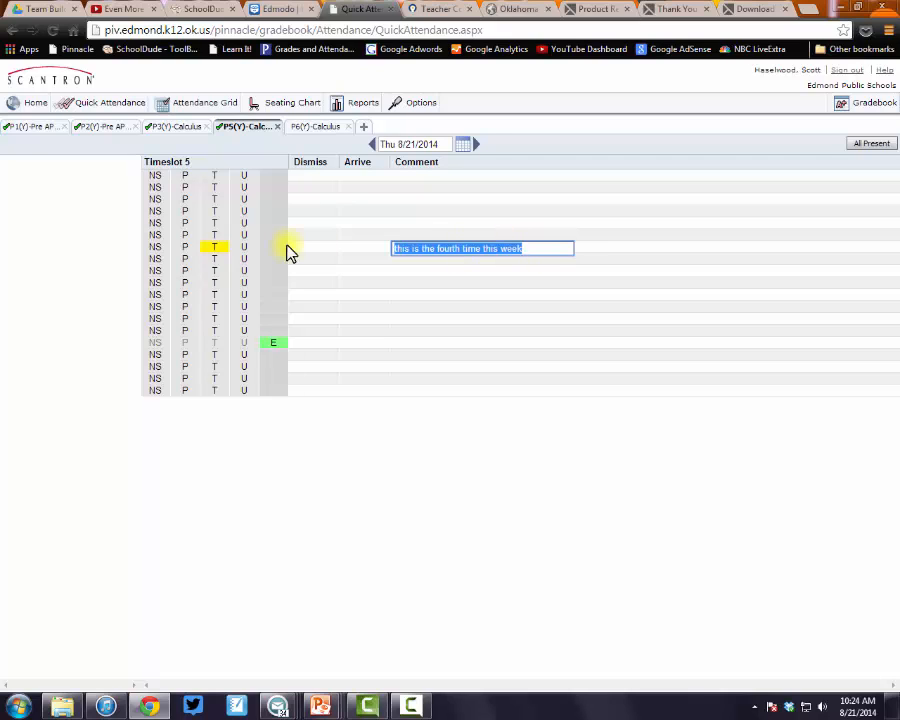
pyautogui.press('BackSpace')
pyautogui.click(216, 250)
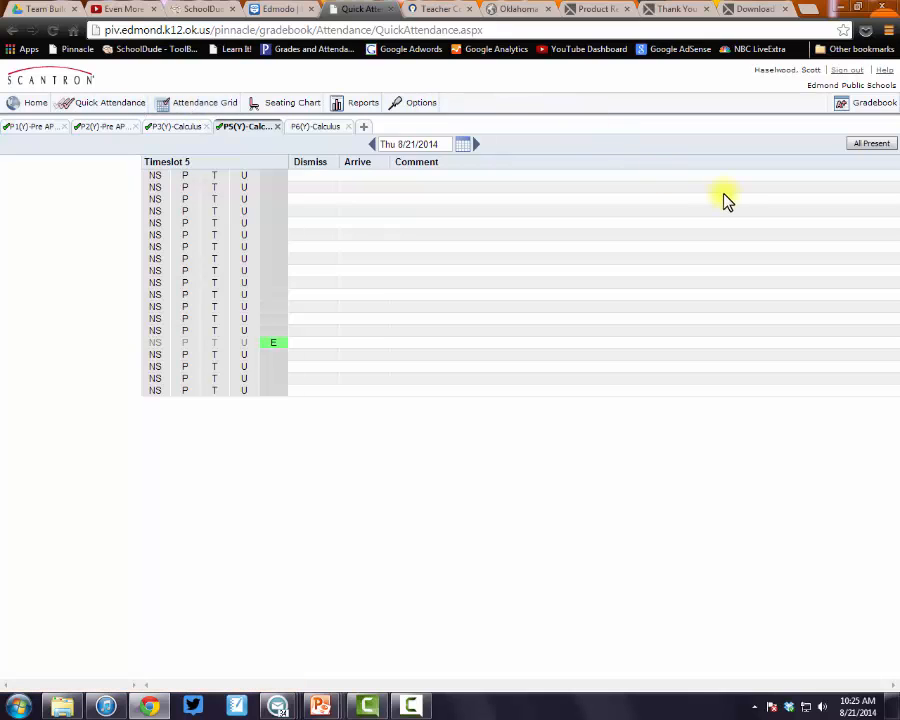
# Open the P5(Y)-Calculus class options from its gradebook
pyautogui.click(862, 106)
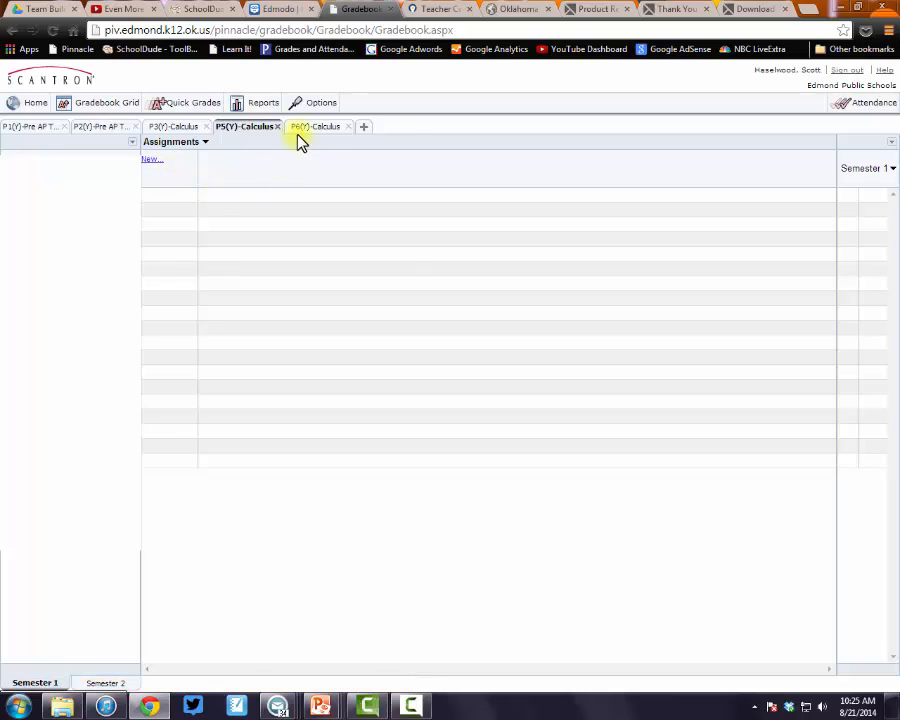
pyautogui.click(314, 108)
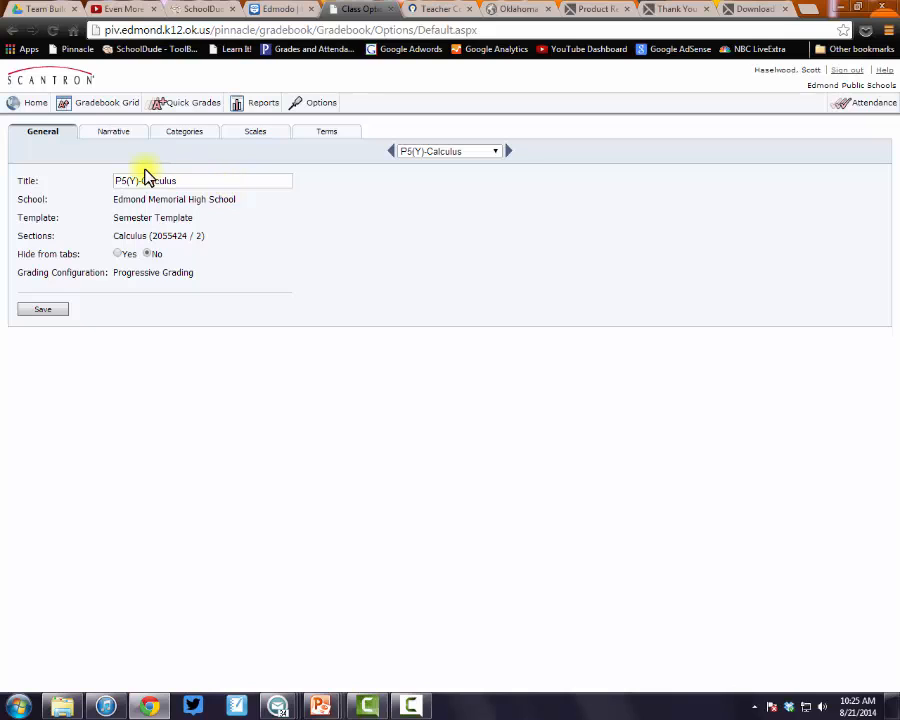
# Set P5(Y)-Calculus to categorize and weight assignments, and begin a new category
pyautogui.click(181, 137)
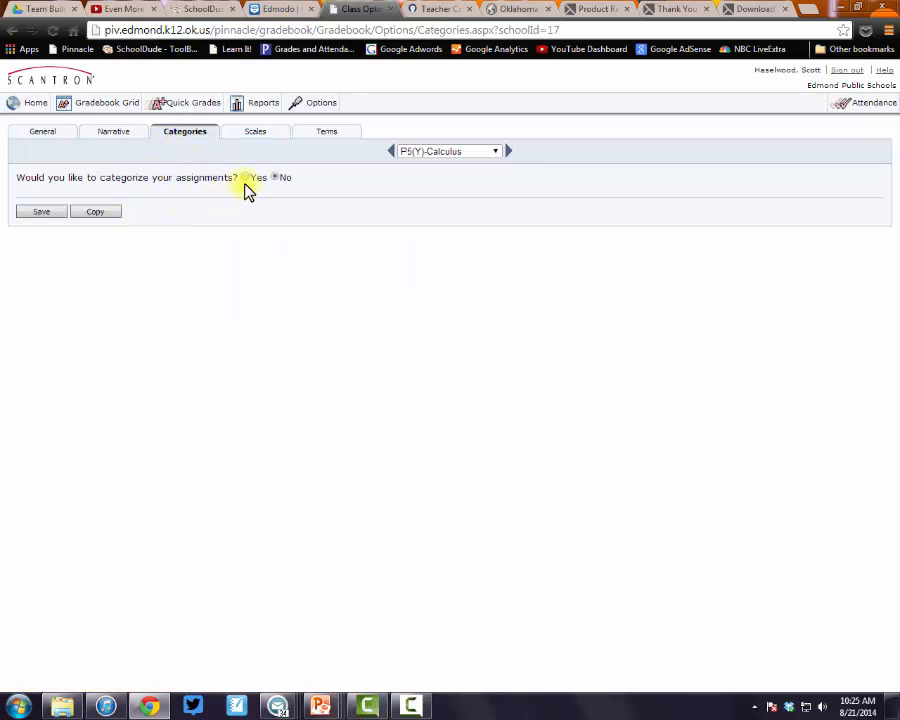
pyautogui.click(246, 177)
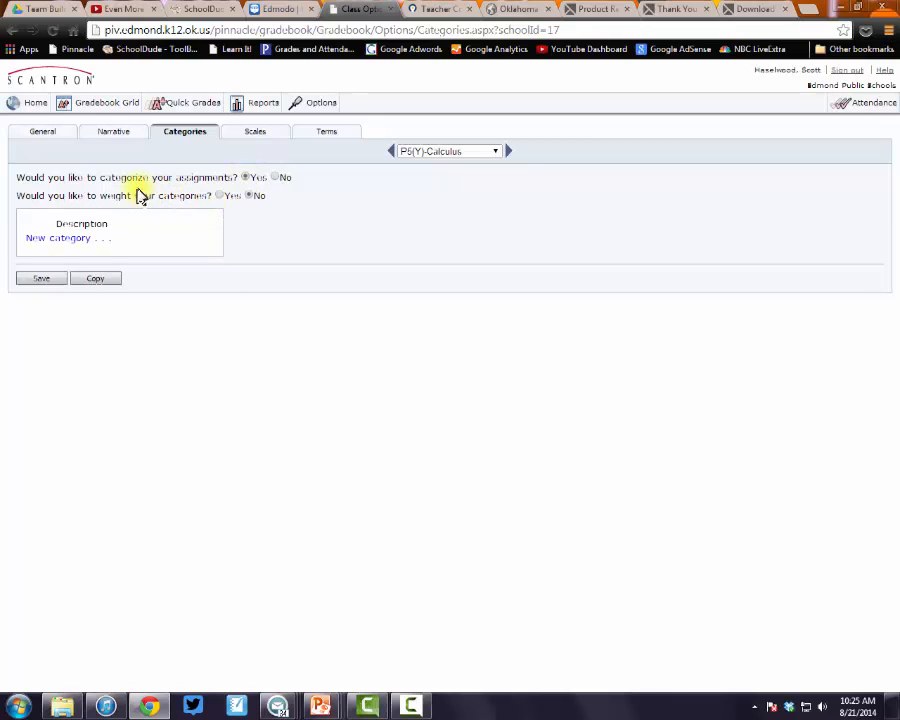
pyautogui.click(220, 196)
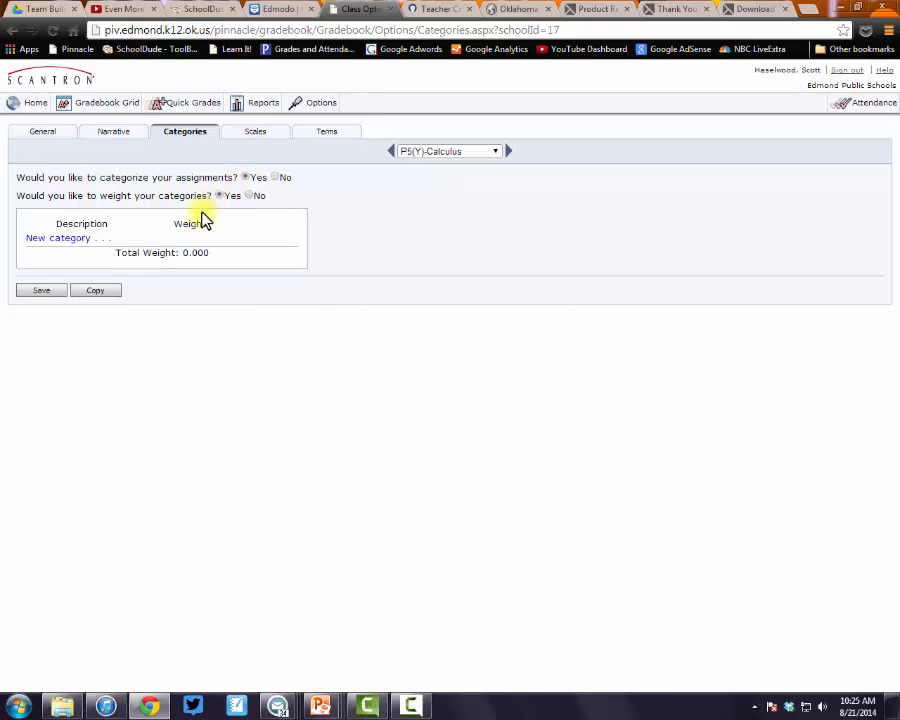
pyautogui.click(82, 238)
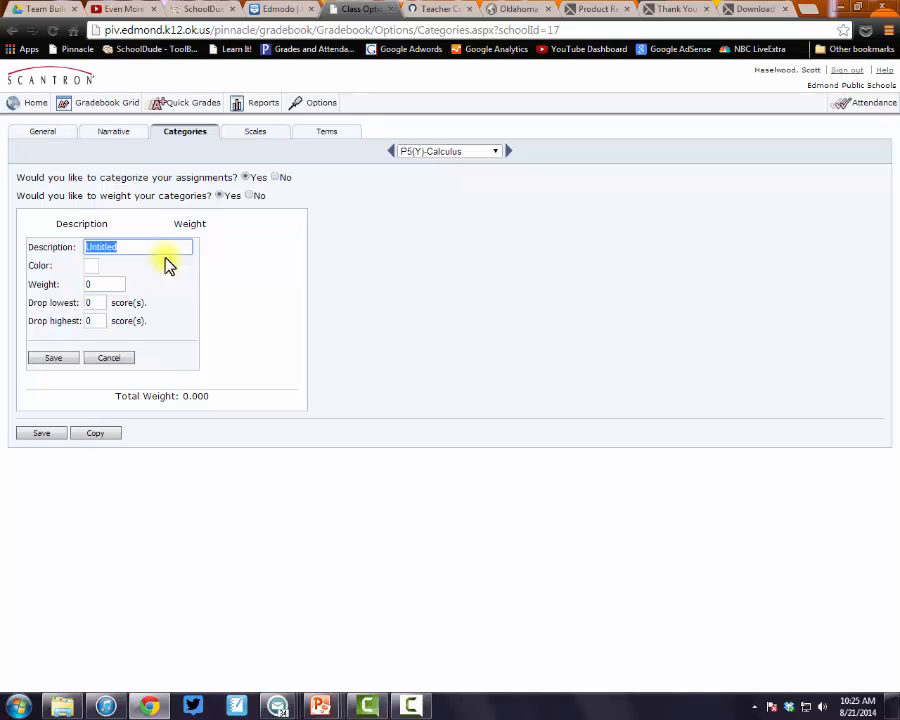
# Name the category Calculus Work, weight it 80, and save it
pyautogui.write('Calculus Work')
pyautogui.click(99, 286)
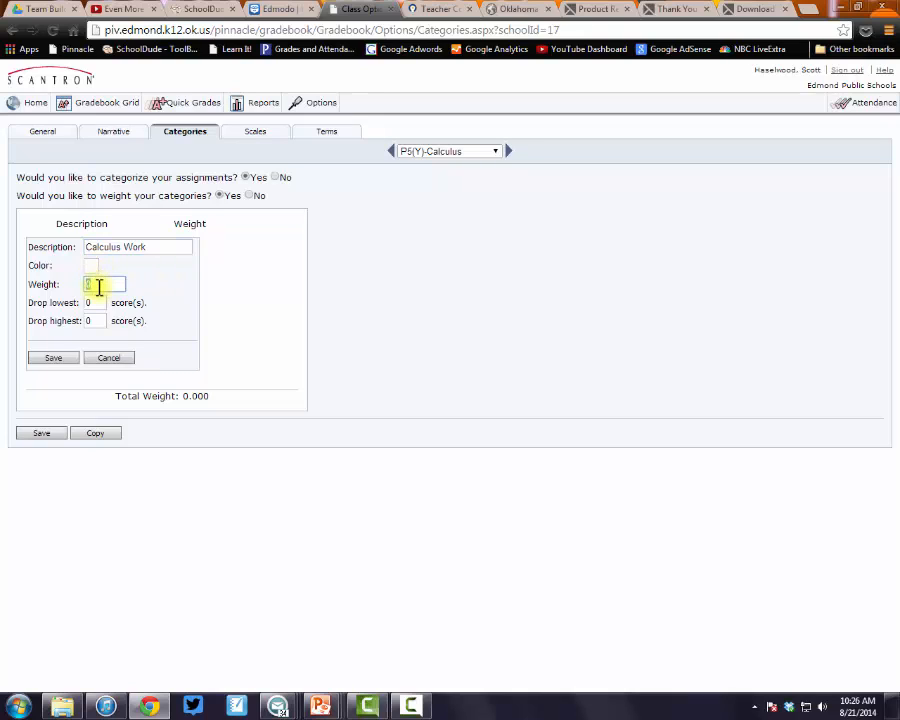
pyautogui.write('80')
pyautogui.click(90, 267)
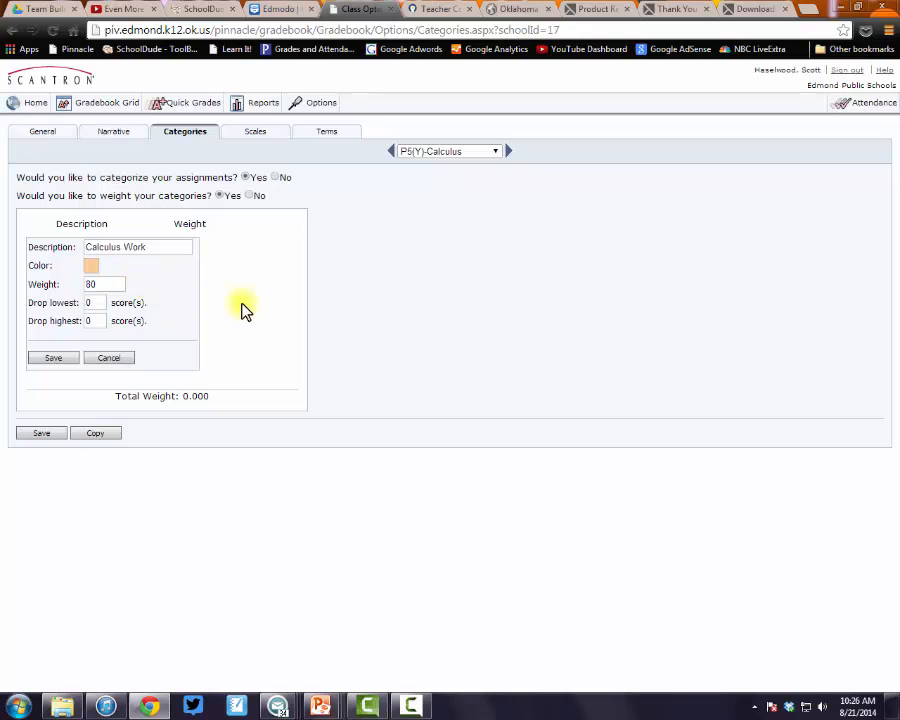
pyautogui.click(53, 358)
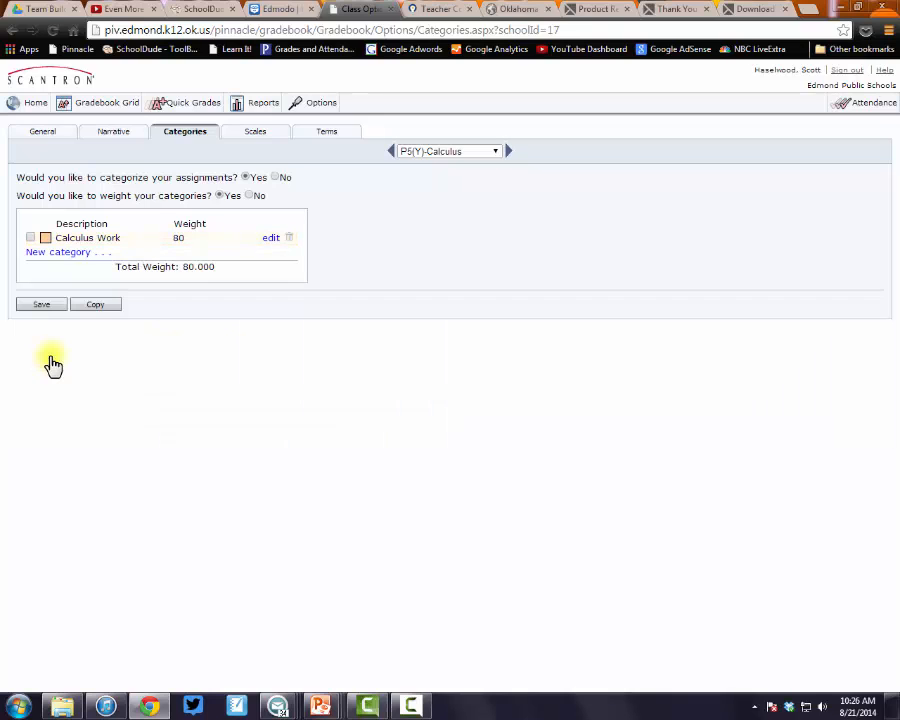
# Add a red Semester Final category weighted 20 and save the class's categories
pyautogui.click(56, 252)
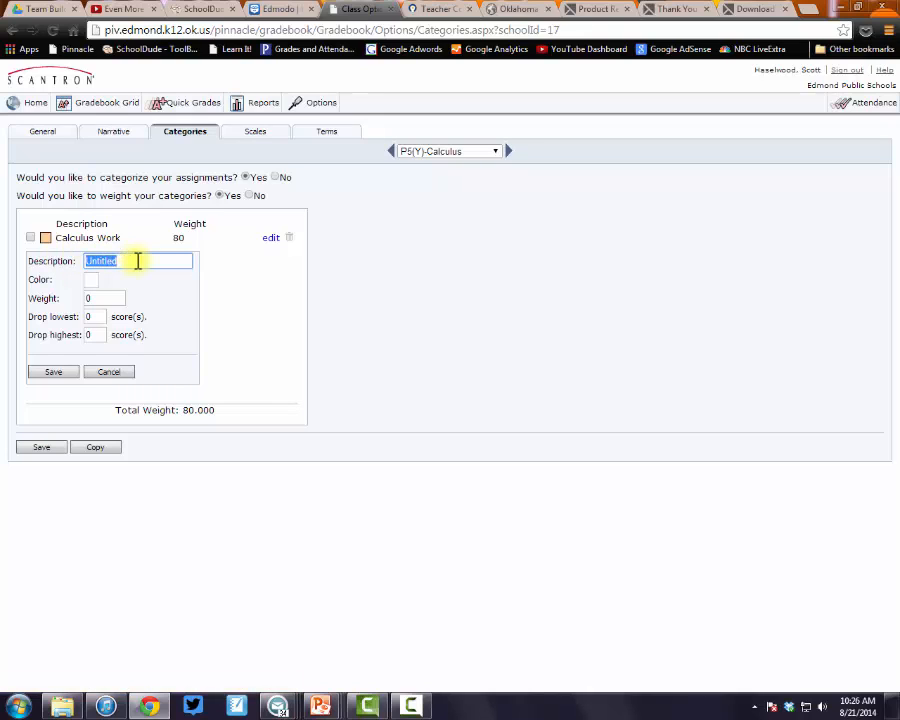
pyautogui.write('Semester Final')
pyautogui.click(90, 282)
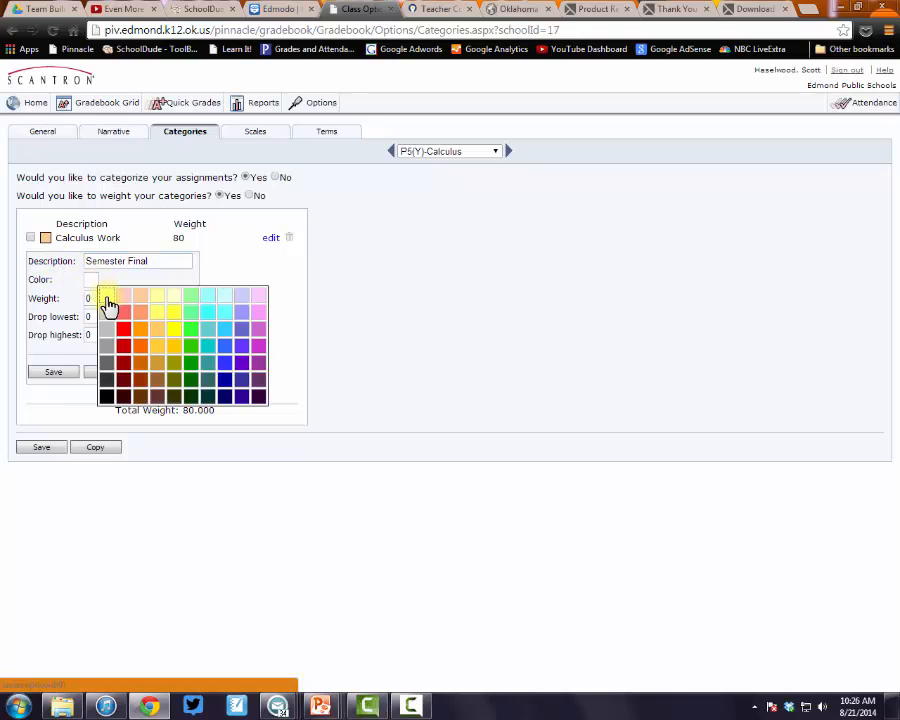
pyautogui.click(126, 338)
pyautogui.click(107, 299)
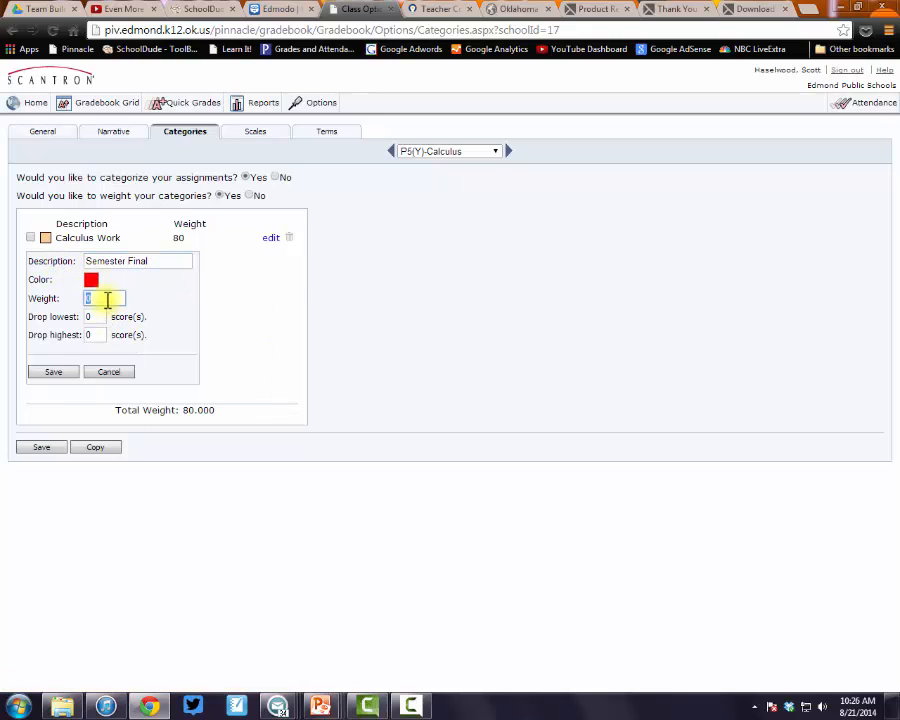
pyautogui.write('20')
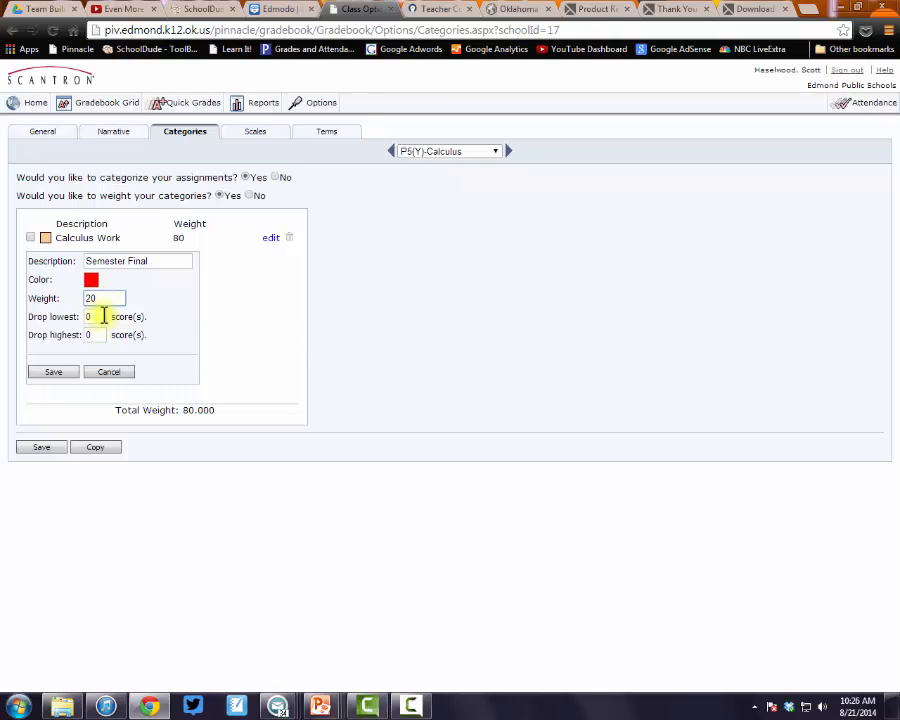
pyautogui.click(58, 372)
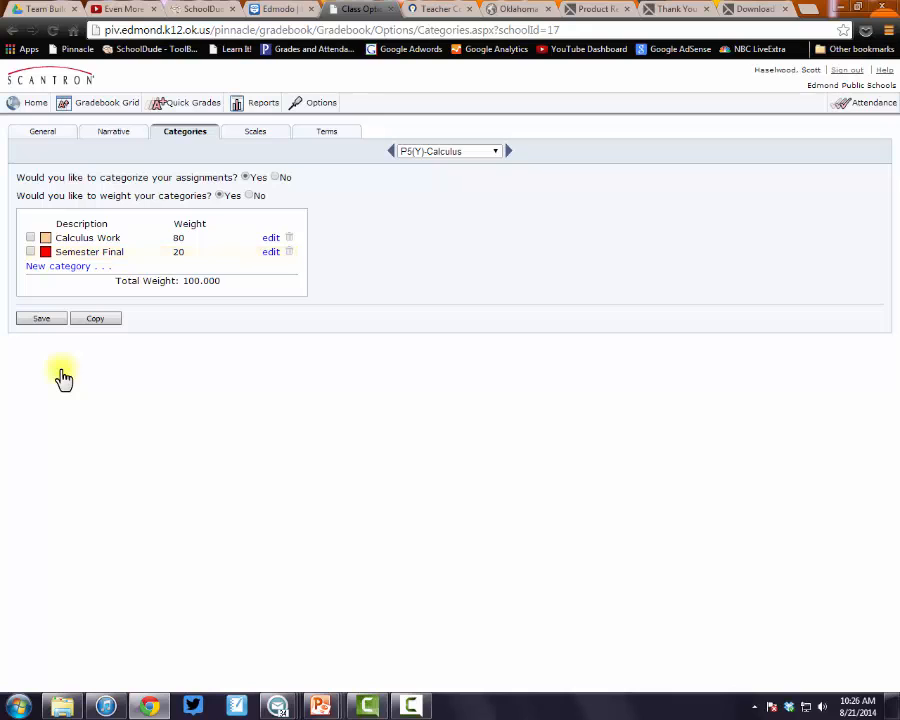
pyautogui.click(44, 320)
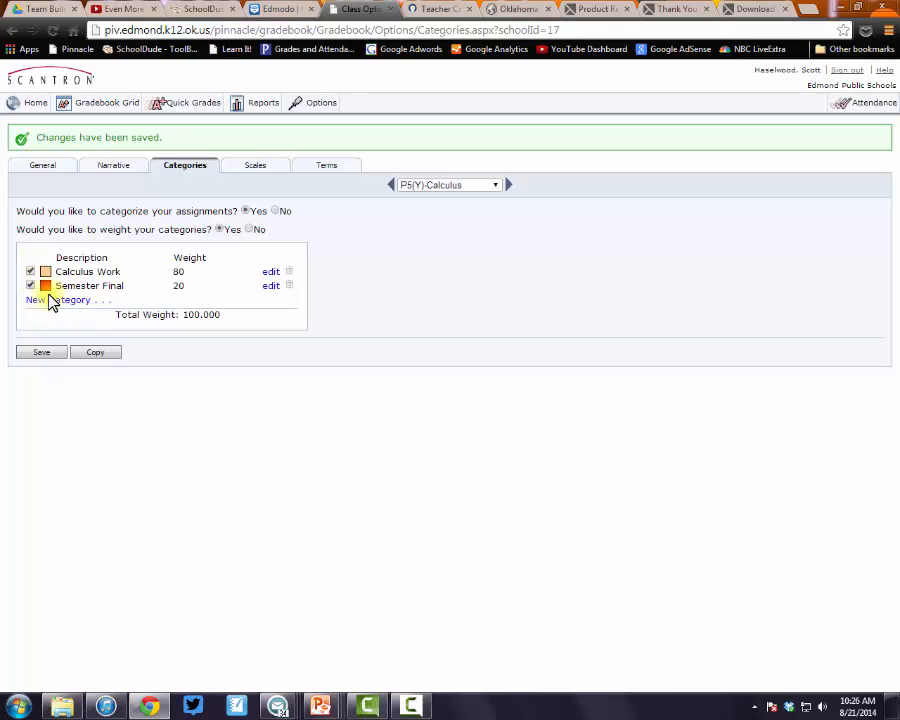
# Copy the Calculus Work and Semester Final categories to P3(Y)-Calculus and P6(Y)-Calculus
pyautogui.click(90, 355)
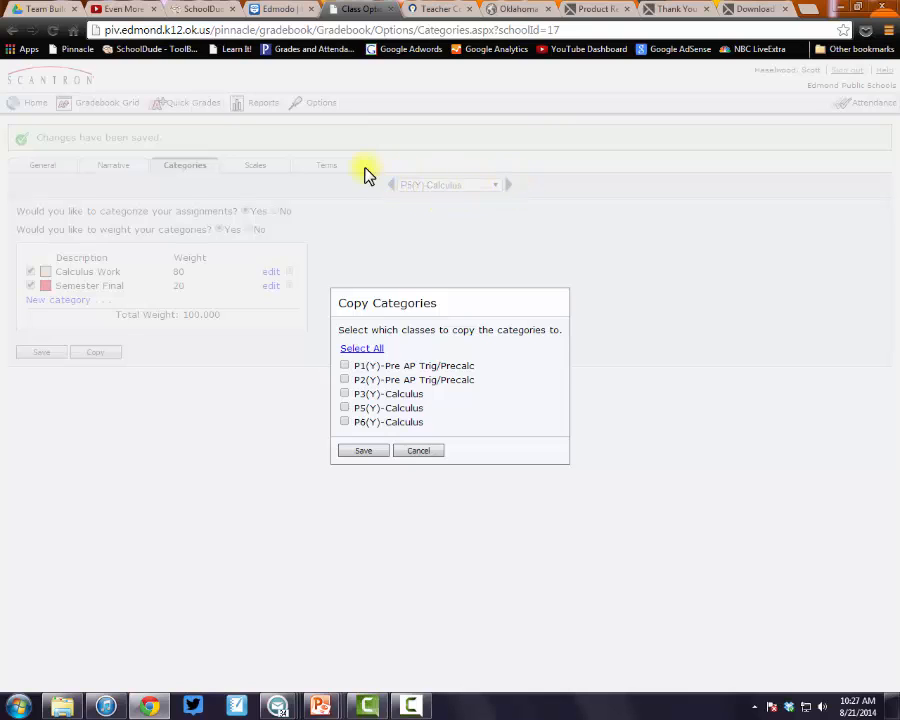
pyautogui.click(344, 394)
pyautogui.click(344, 422)
pyautogui.click(362, 451)
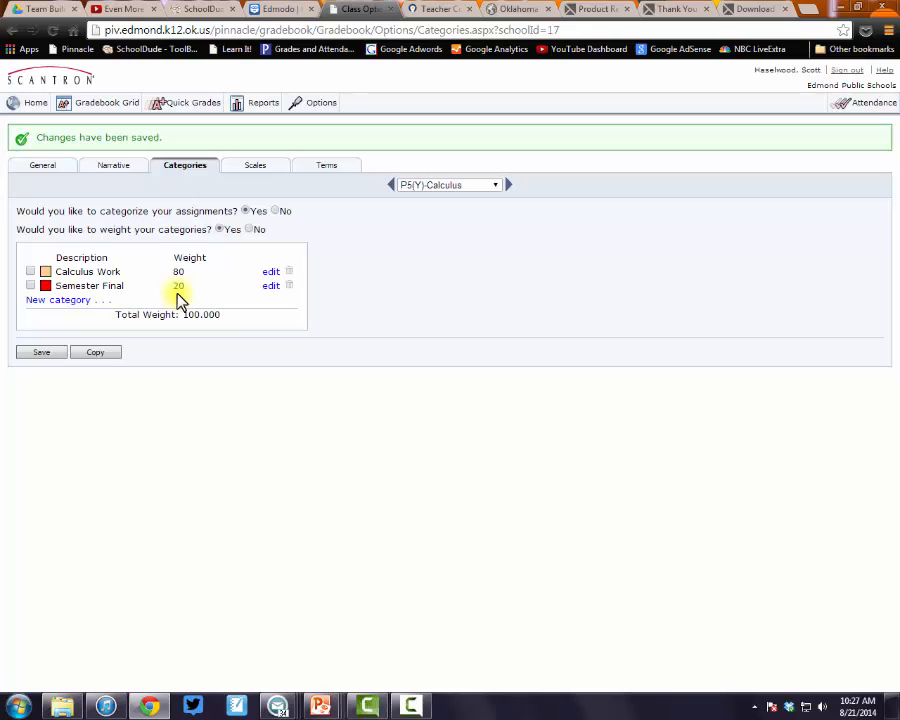
# Create a P5(Y)-Calculus assignment '1.1 Textbook' using Normal Grading Scale and category Calculus Work
pyautogui.click(119, 113)
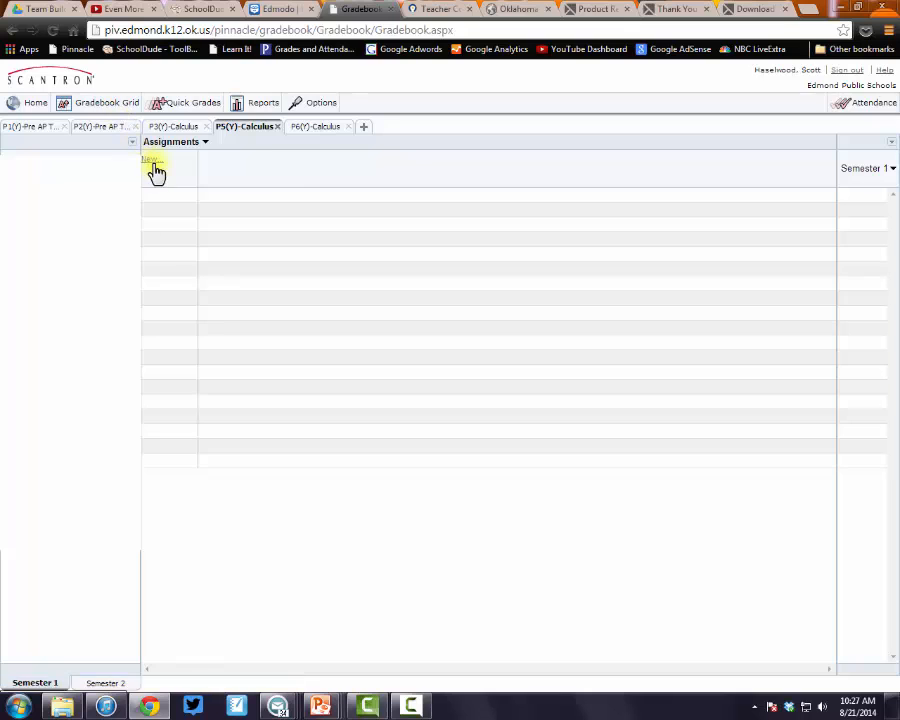
pyautogui.click(155, 165)
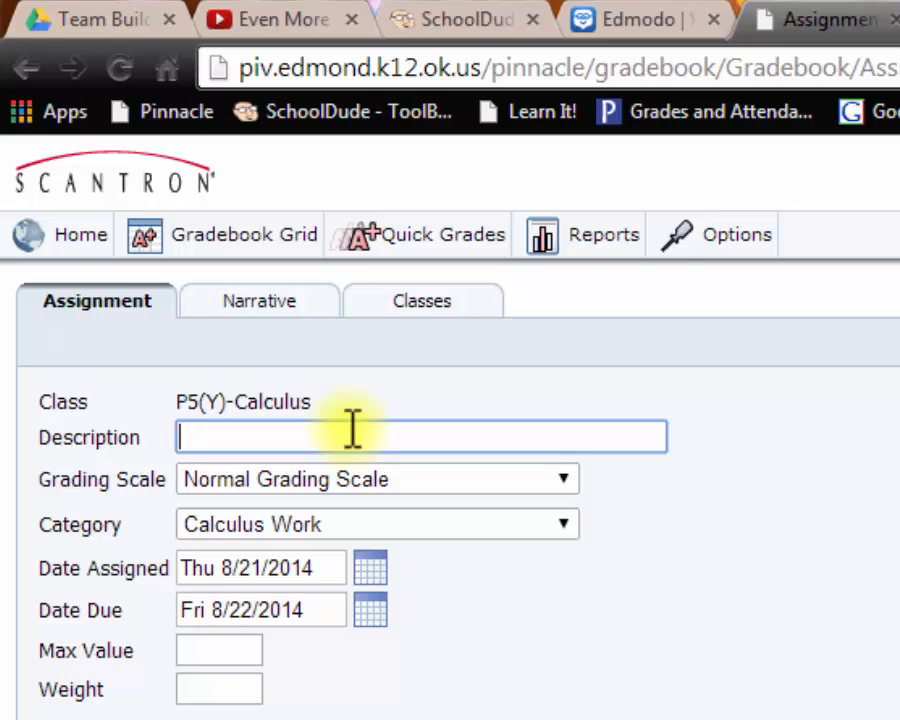
pyautogui.write('Hom')
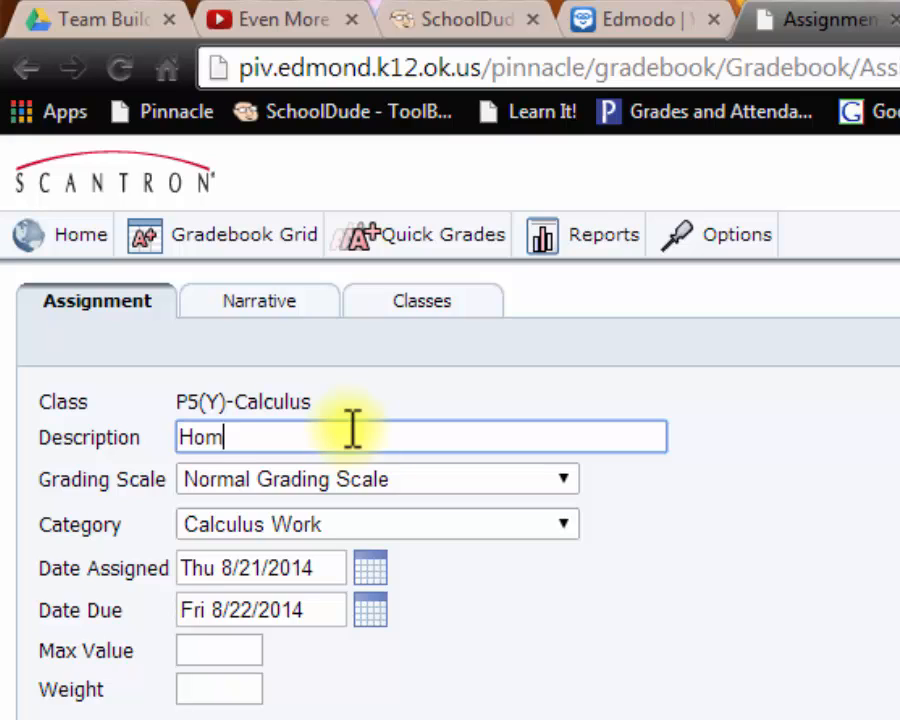
pyautogui.press('BackSpace')
pyautogui.press('BackSpace')
pyautogui.press('BackSpace')
pyautogui.write('1.')
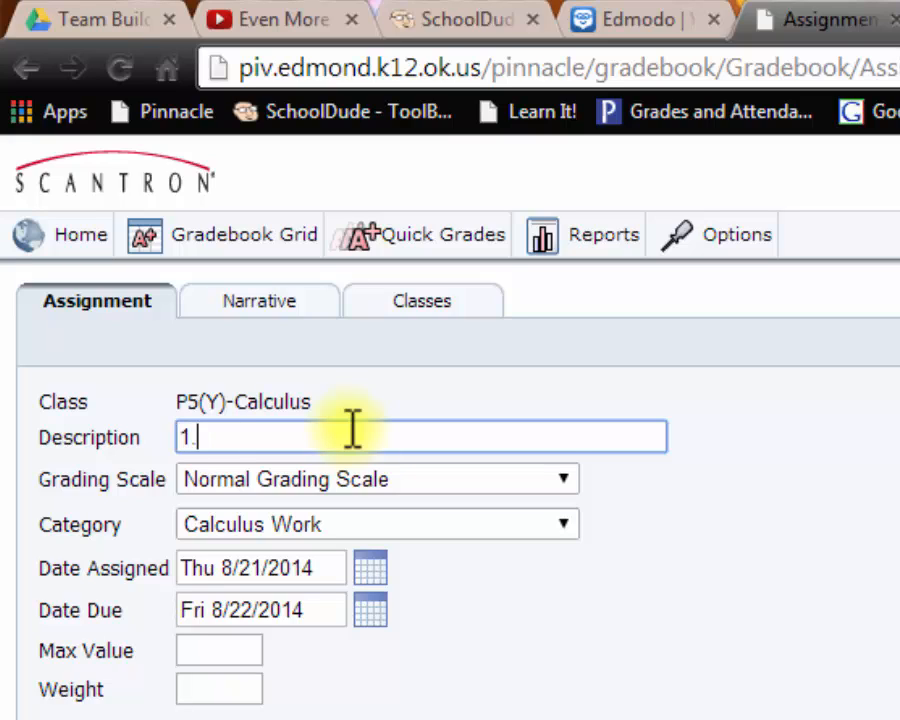
pyautogui.write('1 Text')
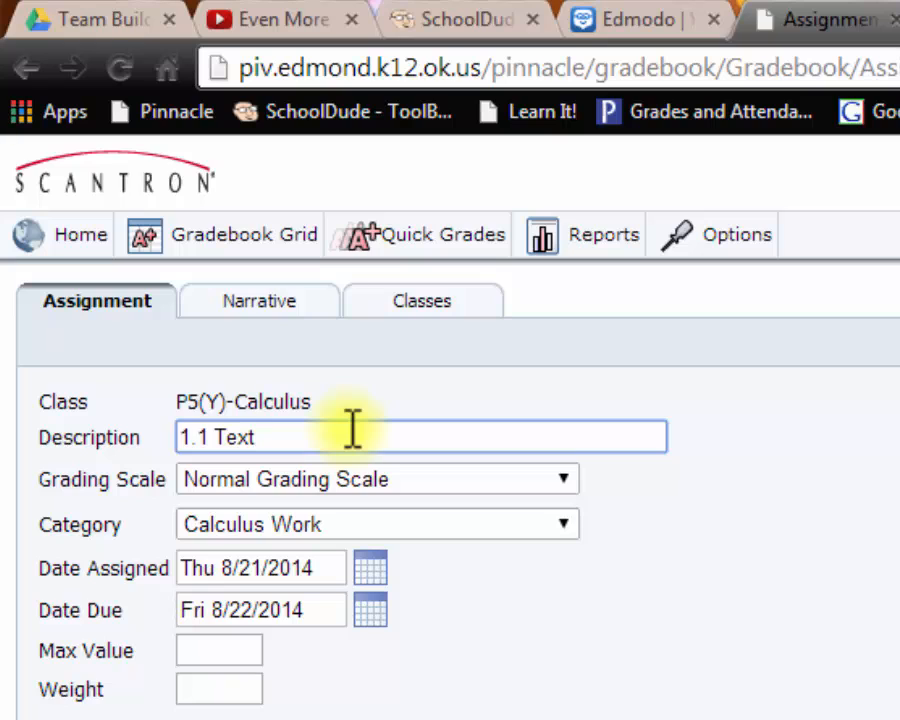
pyautogui.write('book')
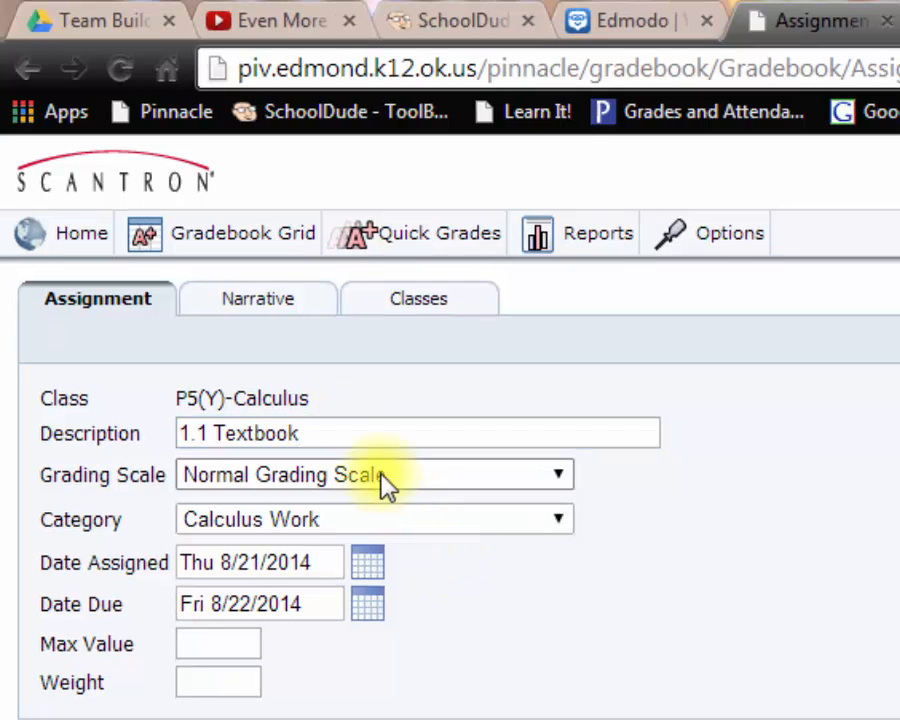
pyautogui.click(553, 476)
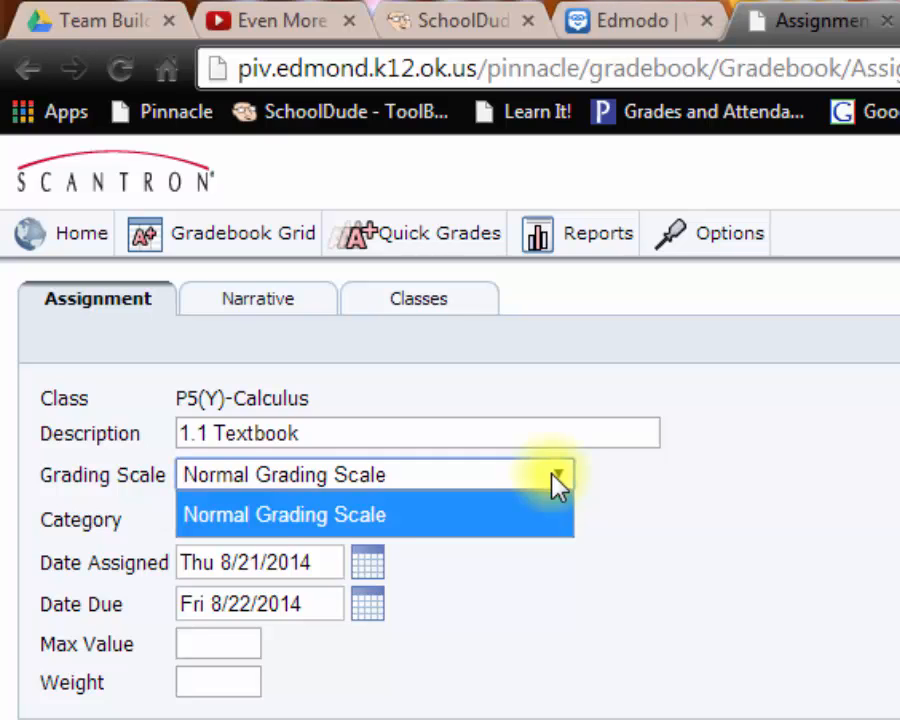
pyautogui.click(556, 478)
pyautogui.click(558, 521)
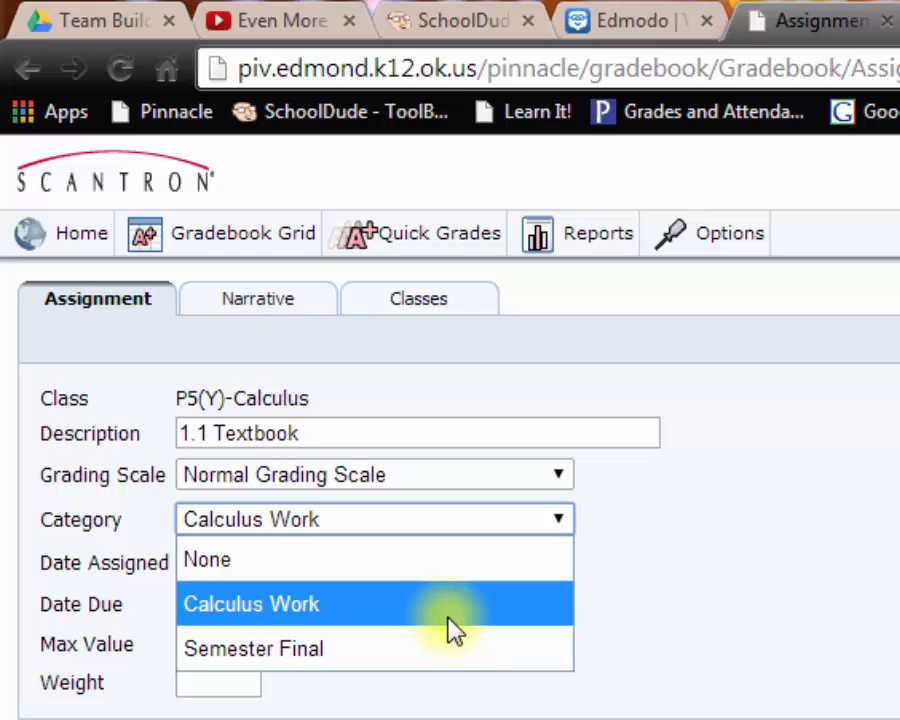
pyautogui.click(576, 612)
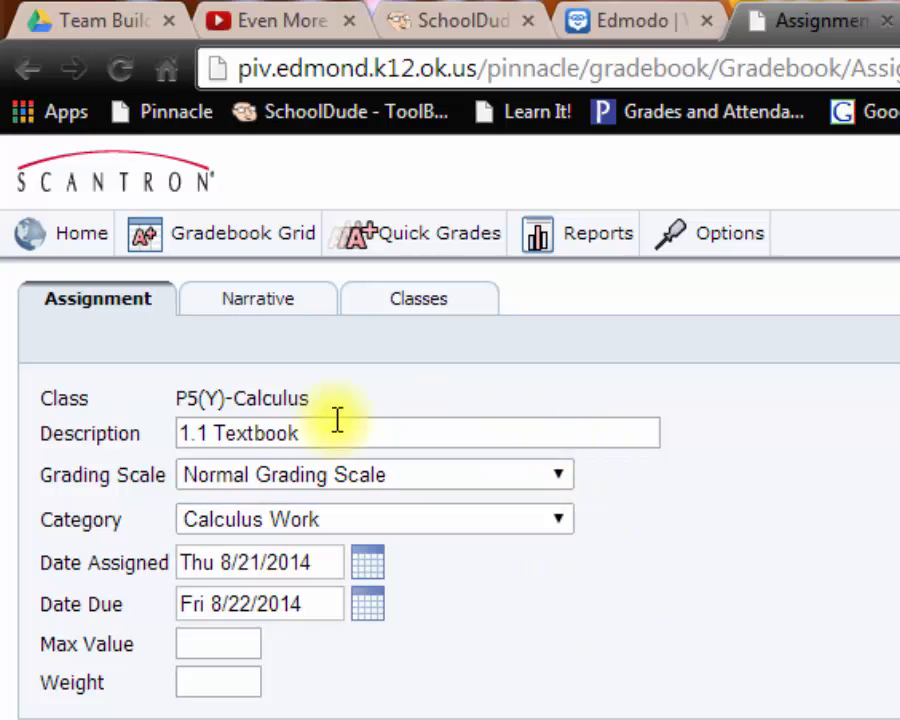
pyautogui.moveTo(336, 426); pyautogui.dragTo(129, 440)
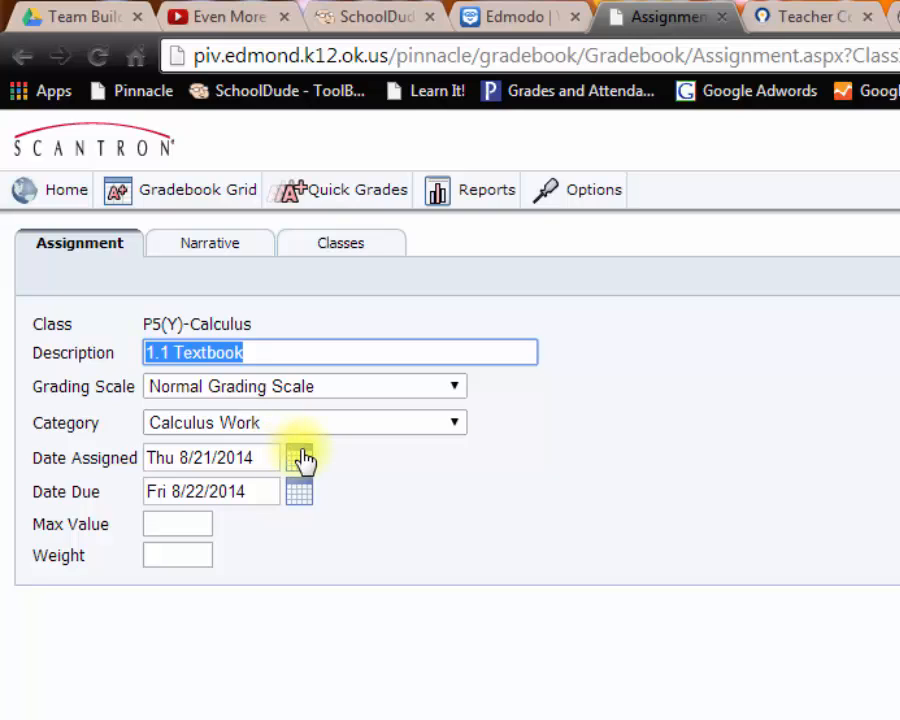
pyautogui.click(300, 458)
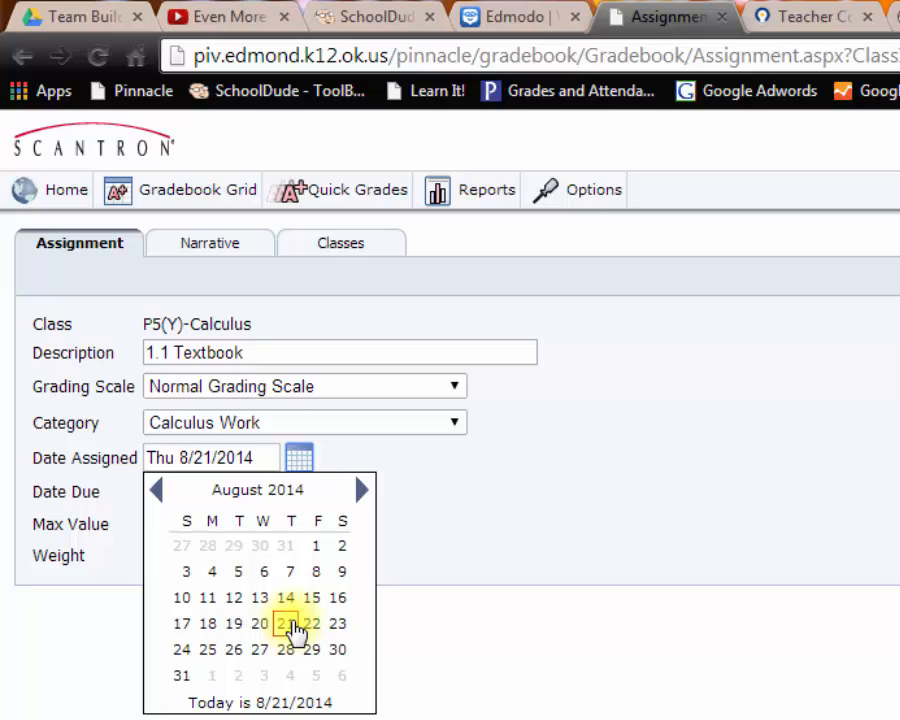
pyautogui.click(405, 629)
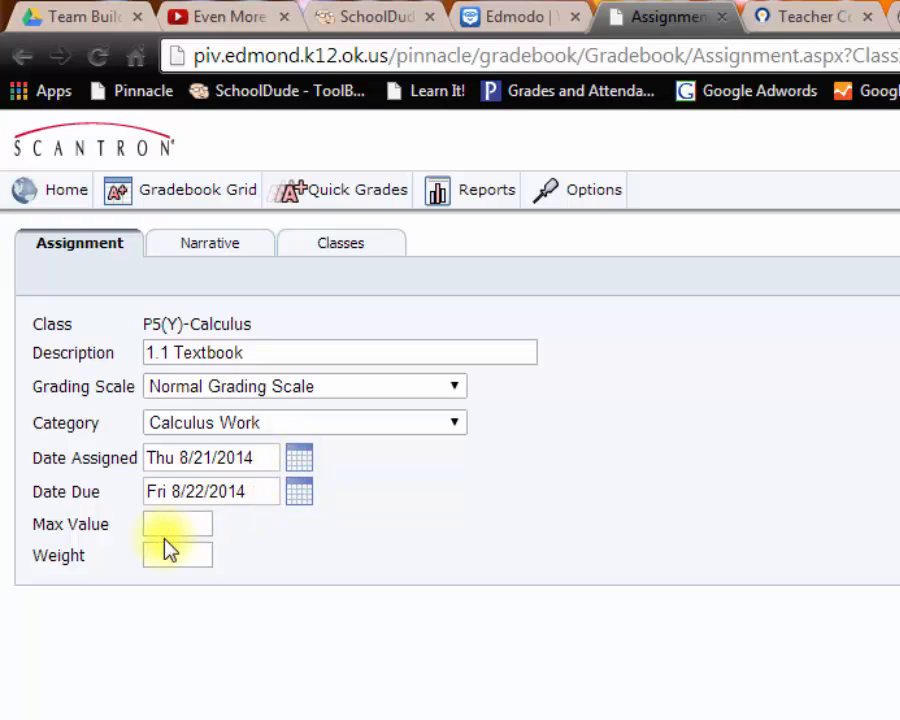
# Give the 1.1 Textbook assignment a max value of 25 and weight 1
pyautogui.click(191, 523)
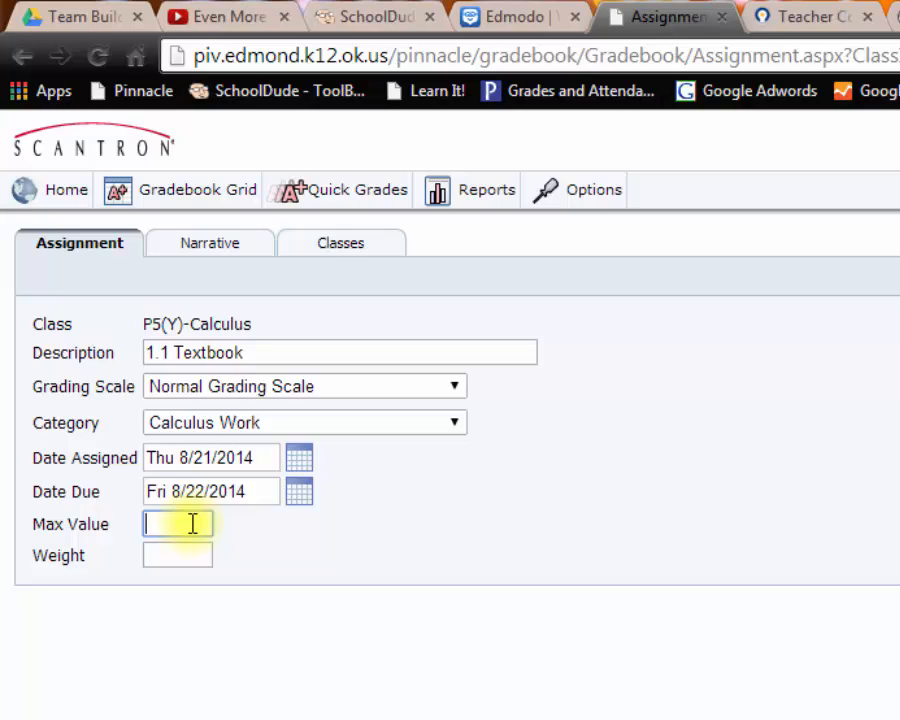
pyautogui.write('25')
pyautogui.click(188, 547)
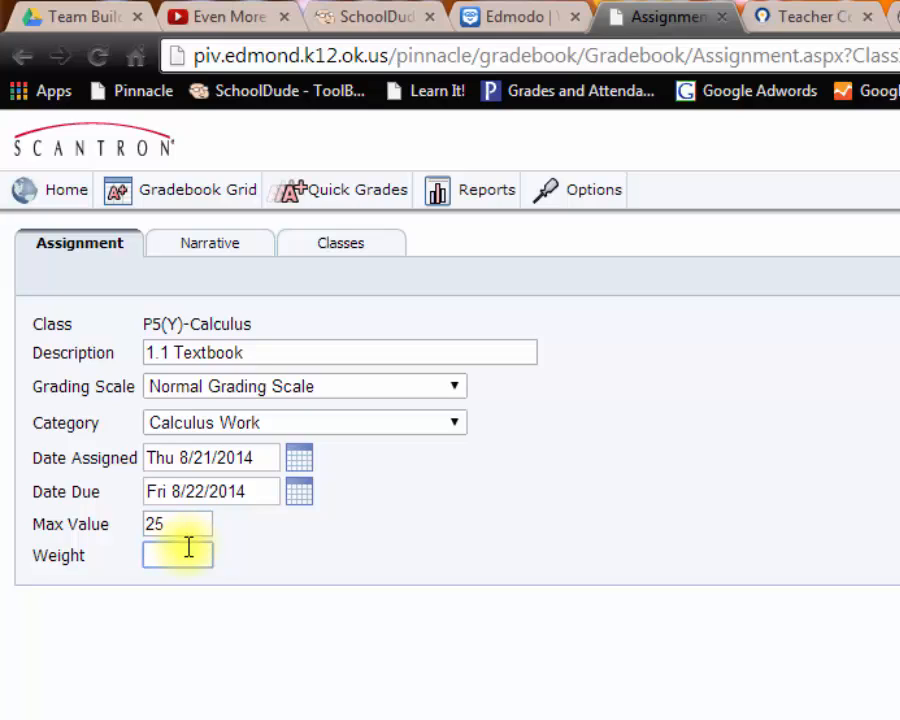
pyautogui.write('1')
# Add P3(Y)-Calculus and P6(Y)-Calculus to the assignment's classes, then Save & New
pyautogui.click(333, 244)
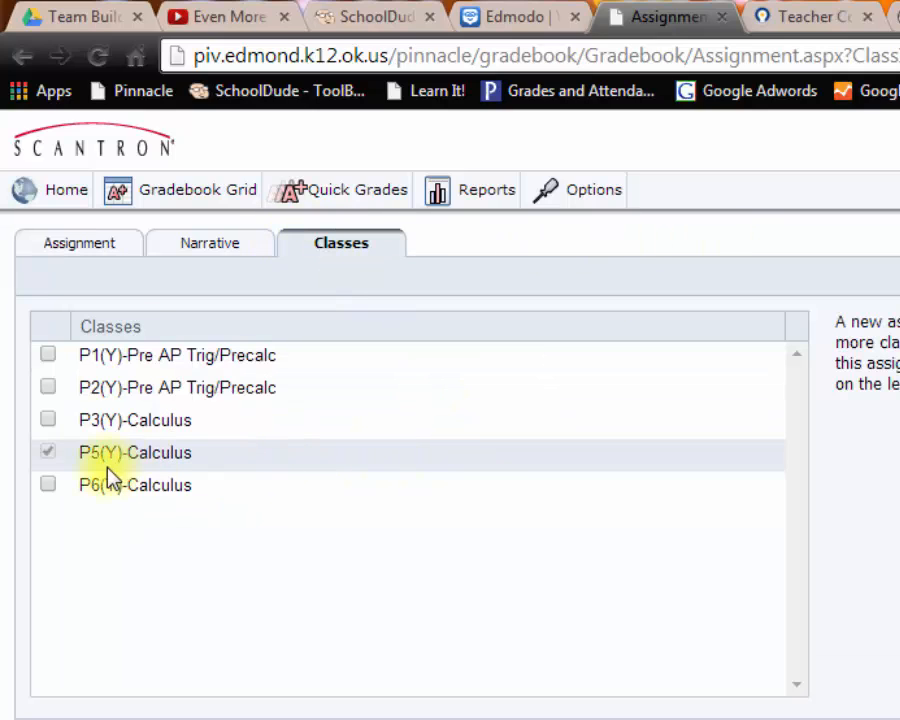
pyautogui.click(94, 424)
pyautogui.click(105, 488)
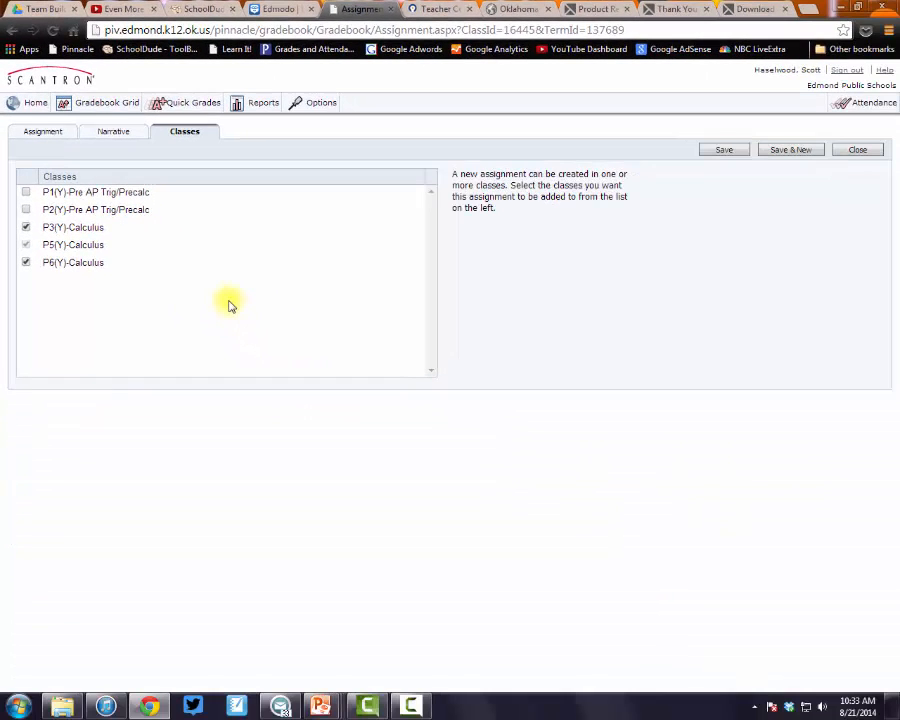
pyautogui.click(791, 151)
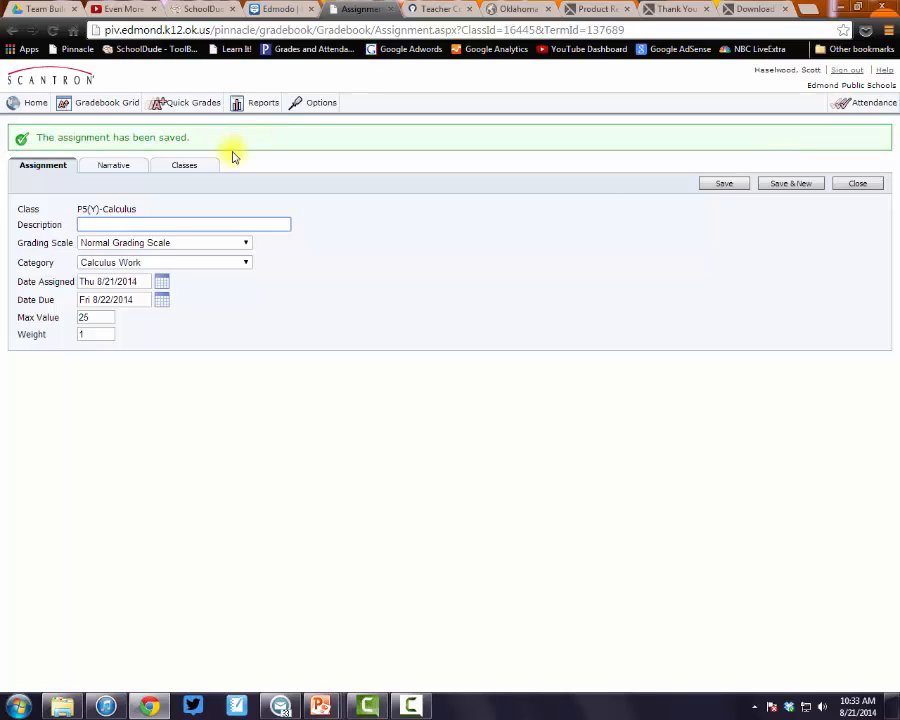
# Leave the assignment's narrative description and open My Reports, which has no reports yet
pyautogui.click(105, 169)
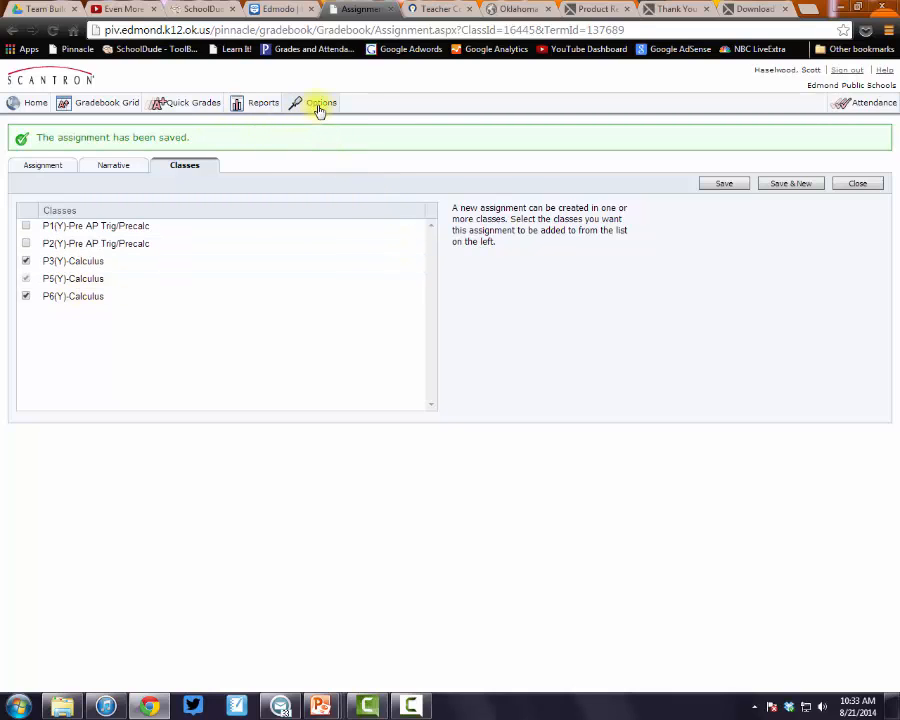
pyautogui.click(261, 105)
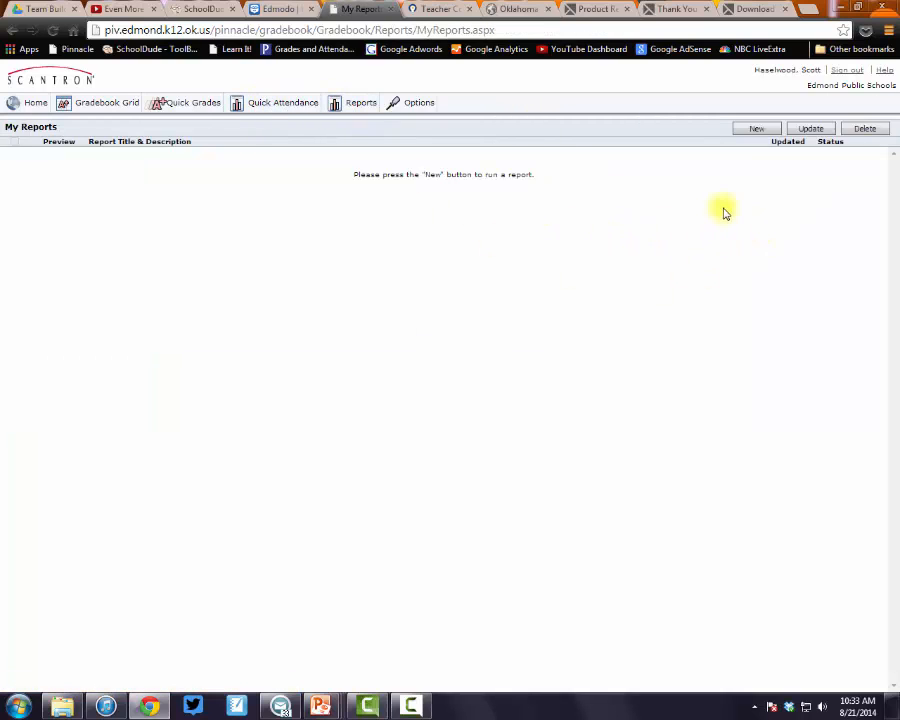
# Start a new report and expand the Grading group to browse the available reports
pyautogui.click(760, 130)
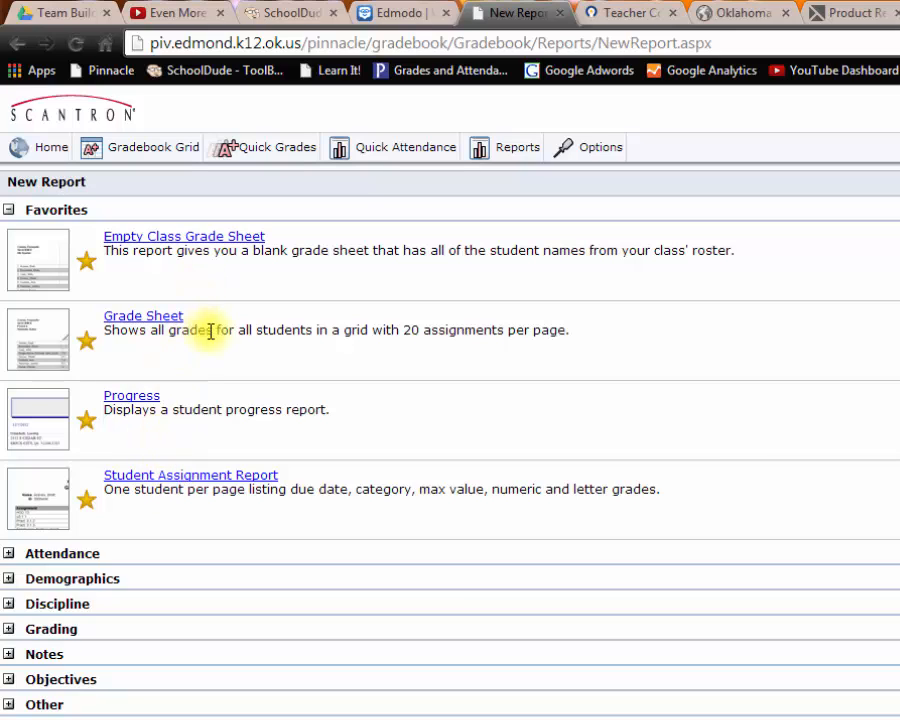
pyautogui.click(10, 632)
pyautogui.scroll(-3, 10, 636)
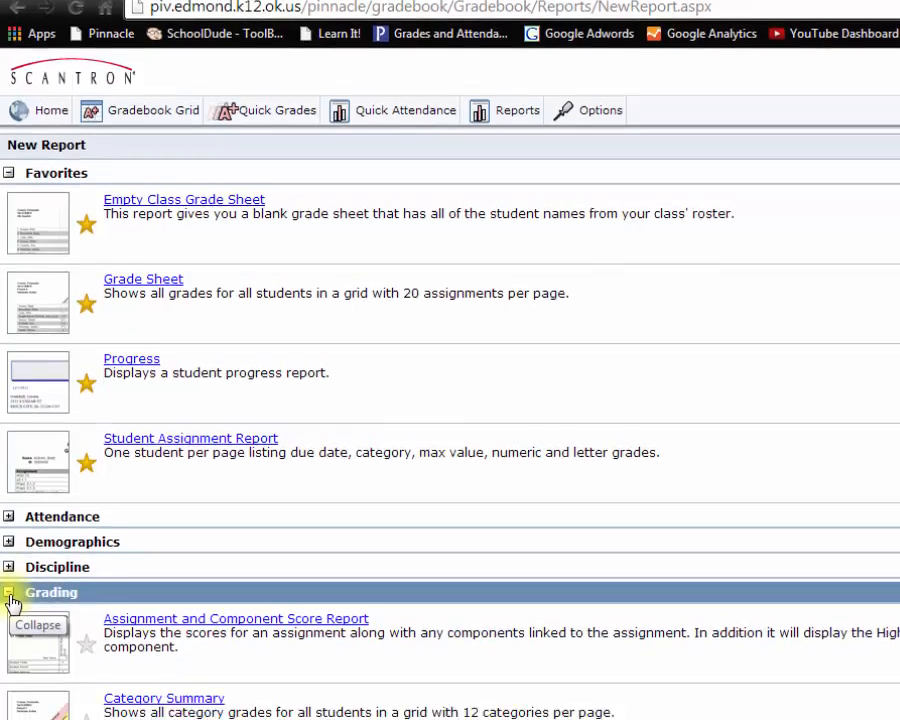
pyautogui.scroll(-8, 602, 470)
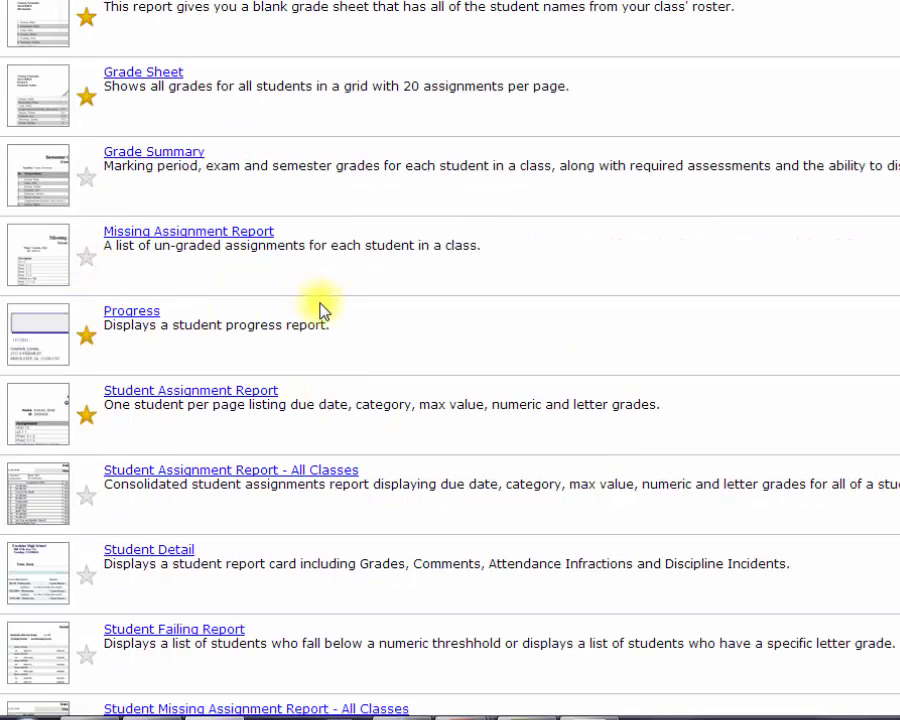
pyautogui.scroll(5, 320, 310)
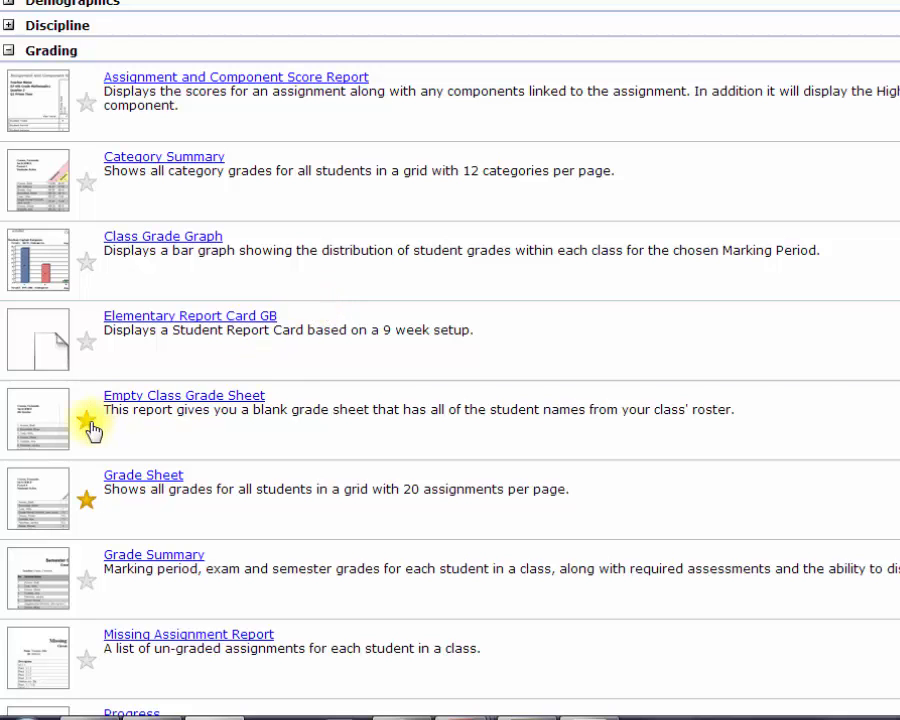
pyautogui.scroll(4, 370, 400)
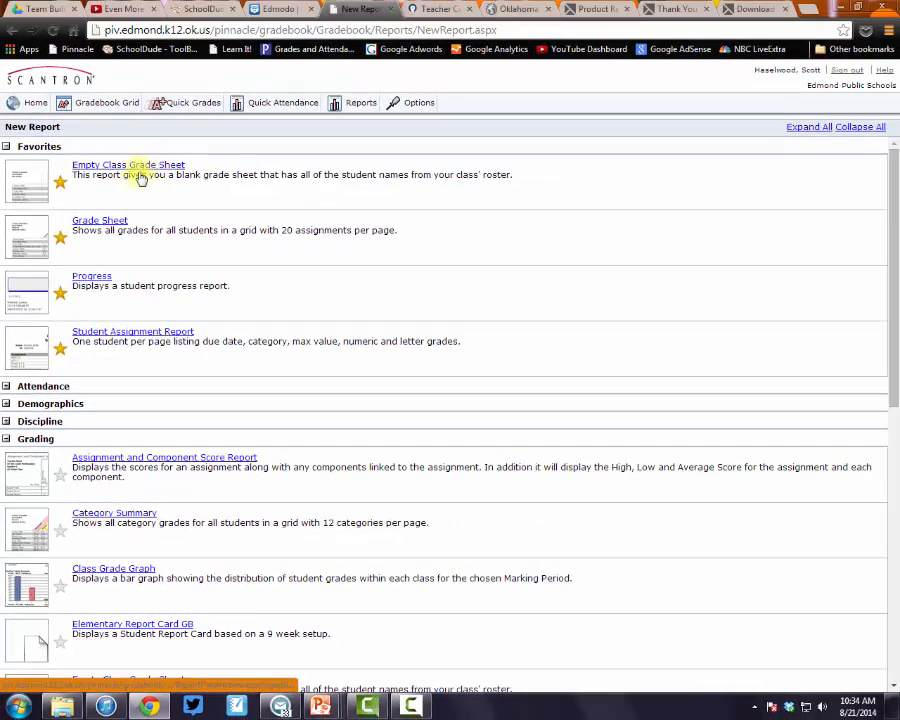
# Open the Grade Sheet report parameters and enable Public Posting
pyautogui.click(104, 222)
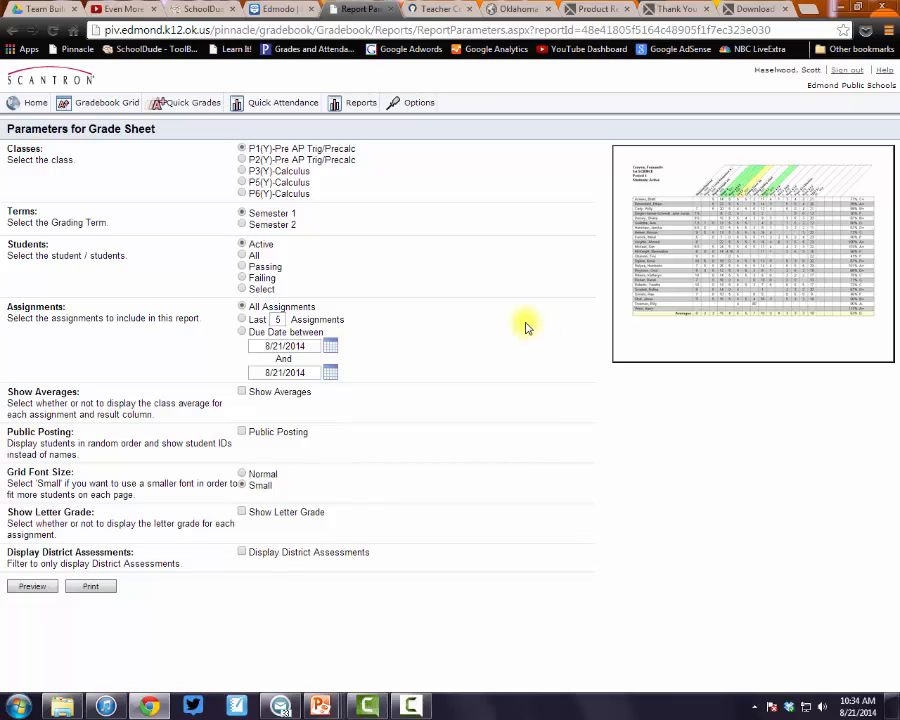
pyautogui.click(242, 432)
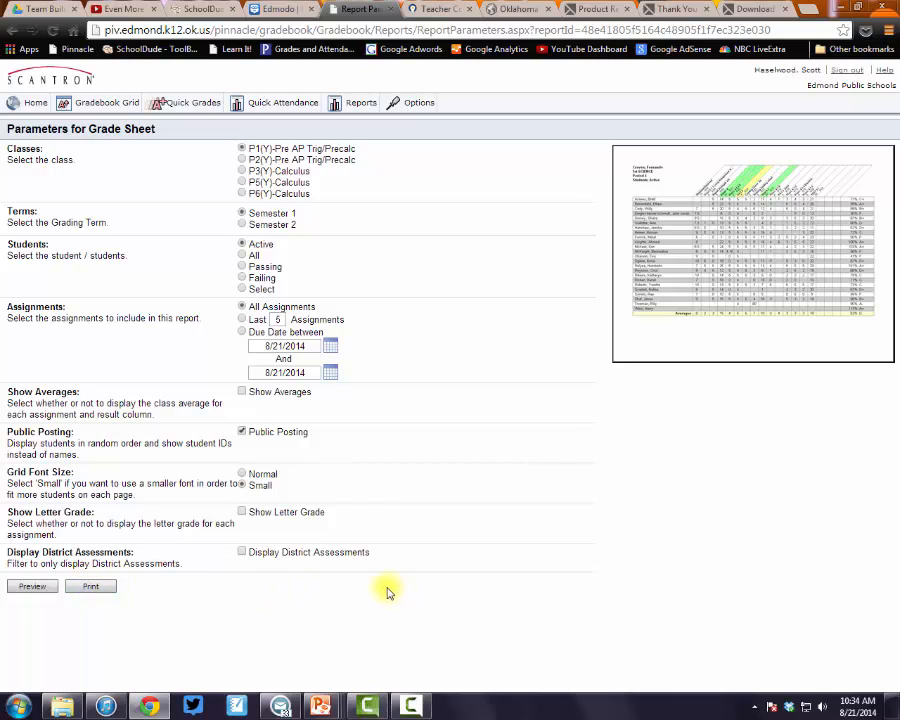
# Open the teacher profile from Home and set the time zone to Central Time (US & Canada)
pyautogui.click(417, 106)
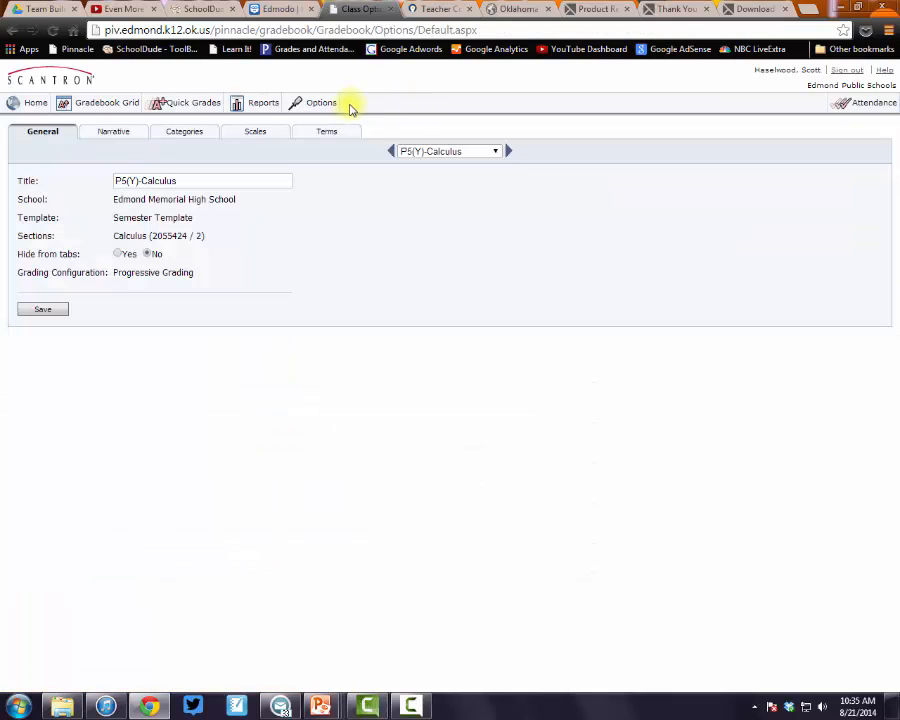
pyautogui.click(30, 105)
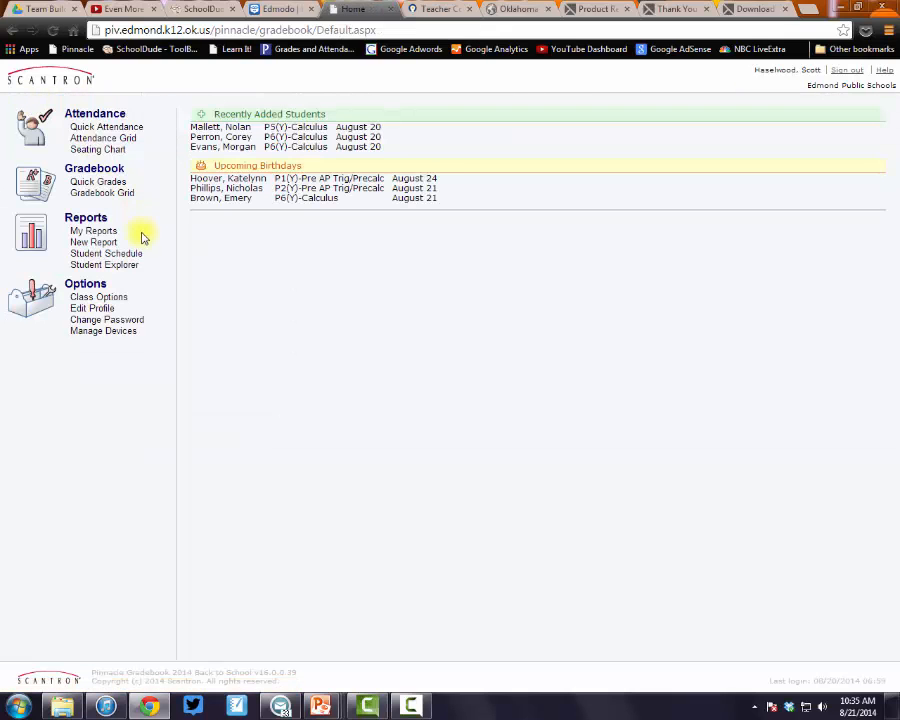
pyautogui.click(93, 309)
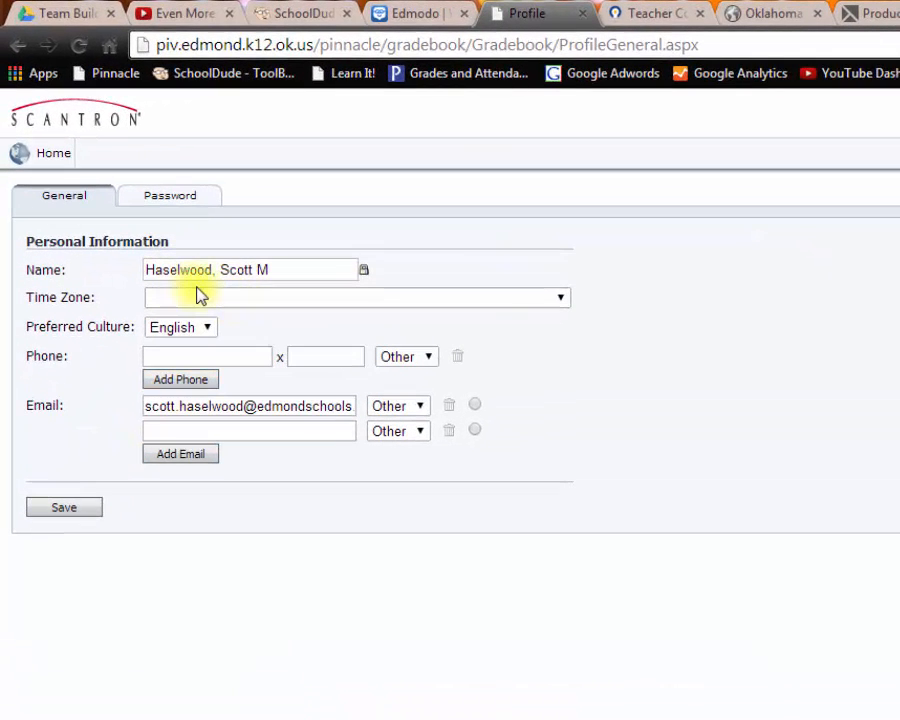
pyautogui.click(564, 299)
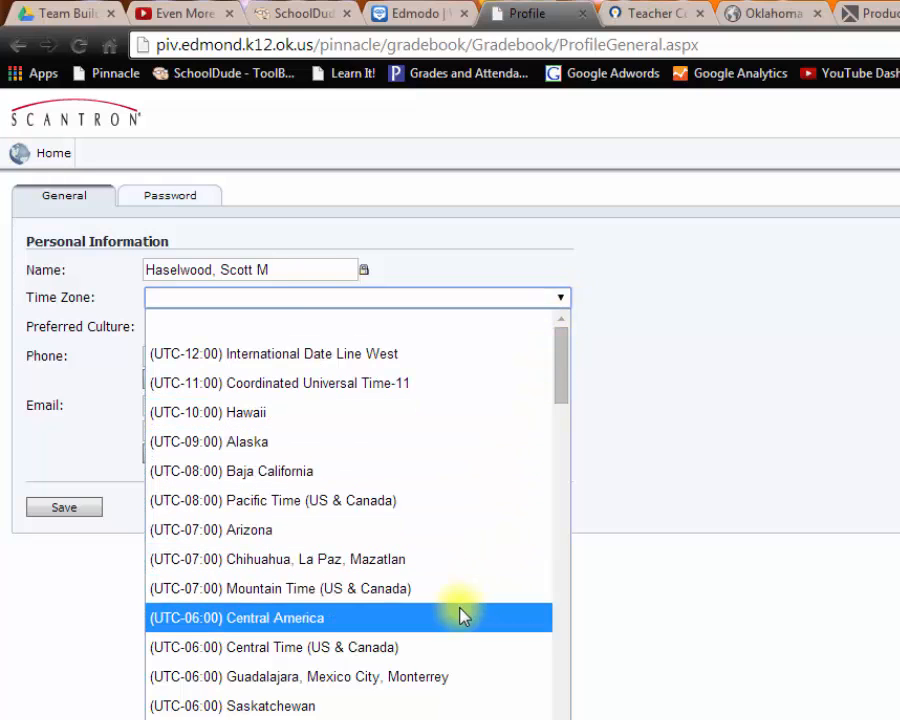
pyautogui.click(457, 647)
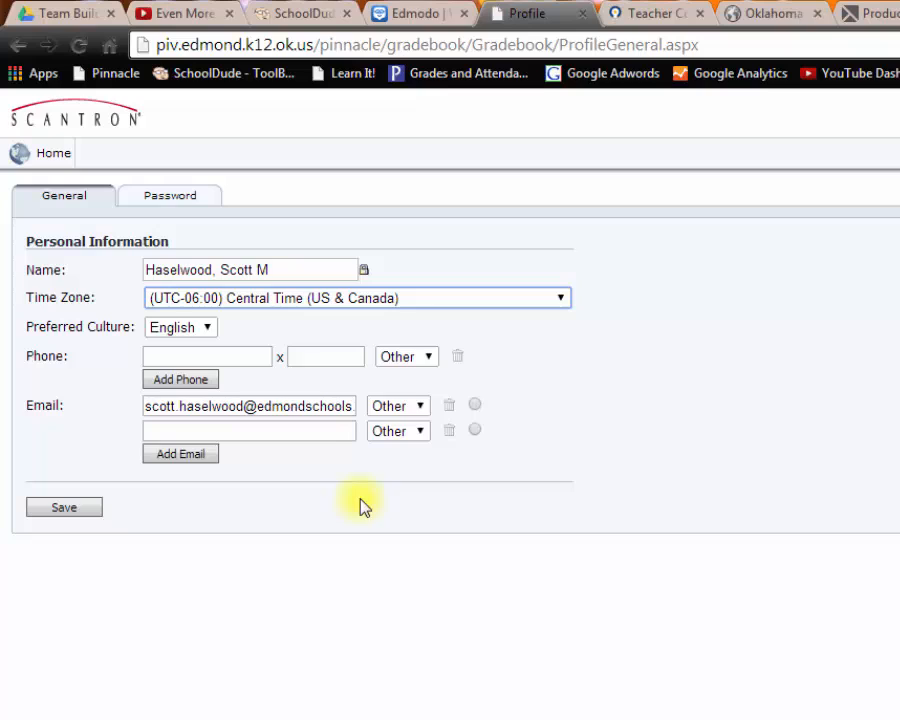
# Enter the teacher's phone number as type Work, add a second phone row, and save
pyautogui.click(257, 356)
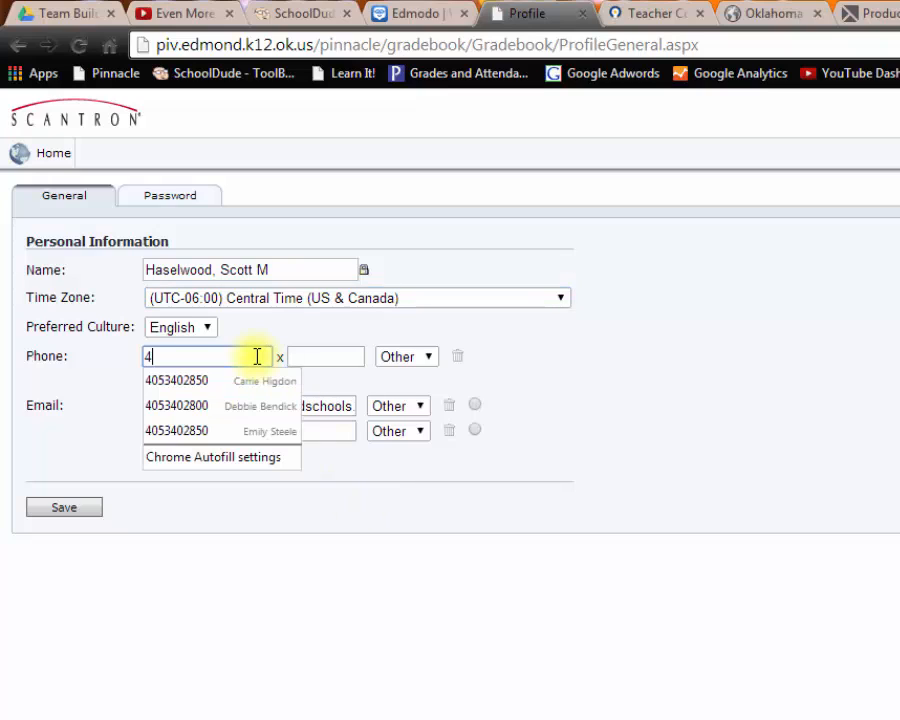
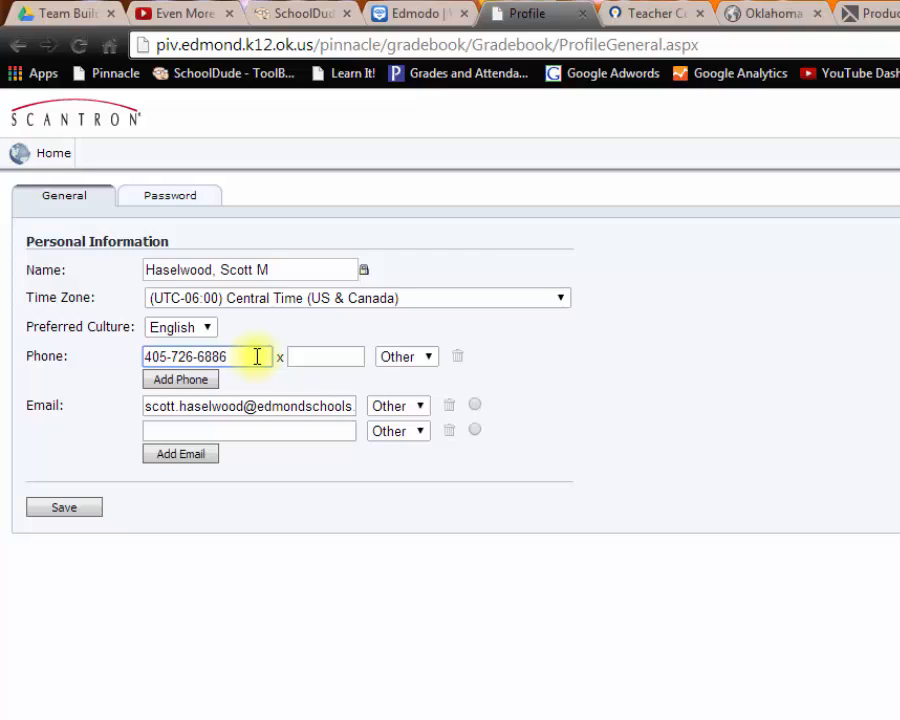
pyautogui.click(430, 358)
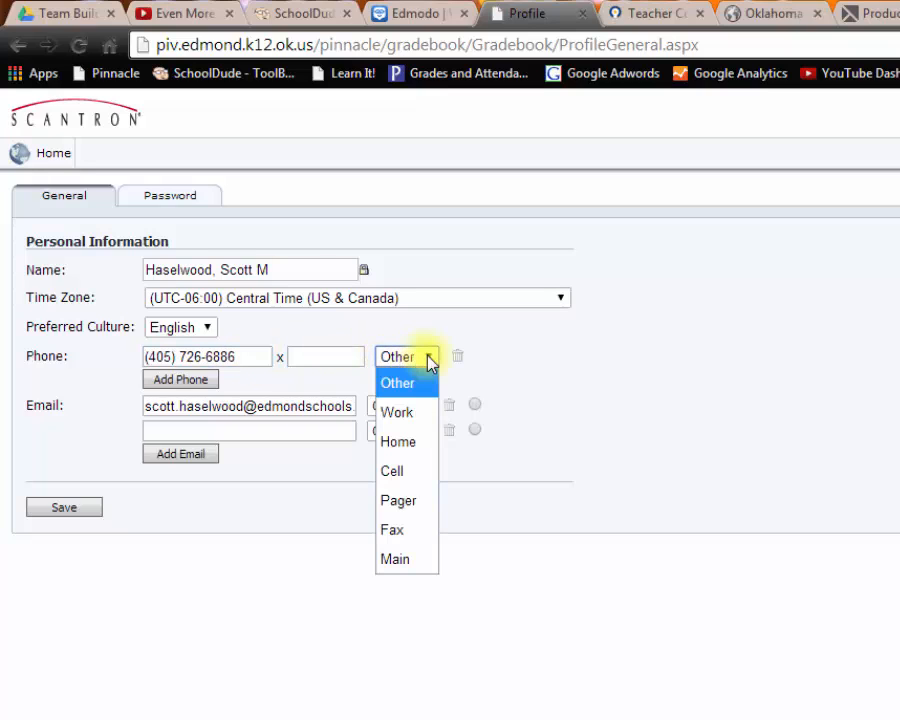
pyautogui.click(424, 412)
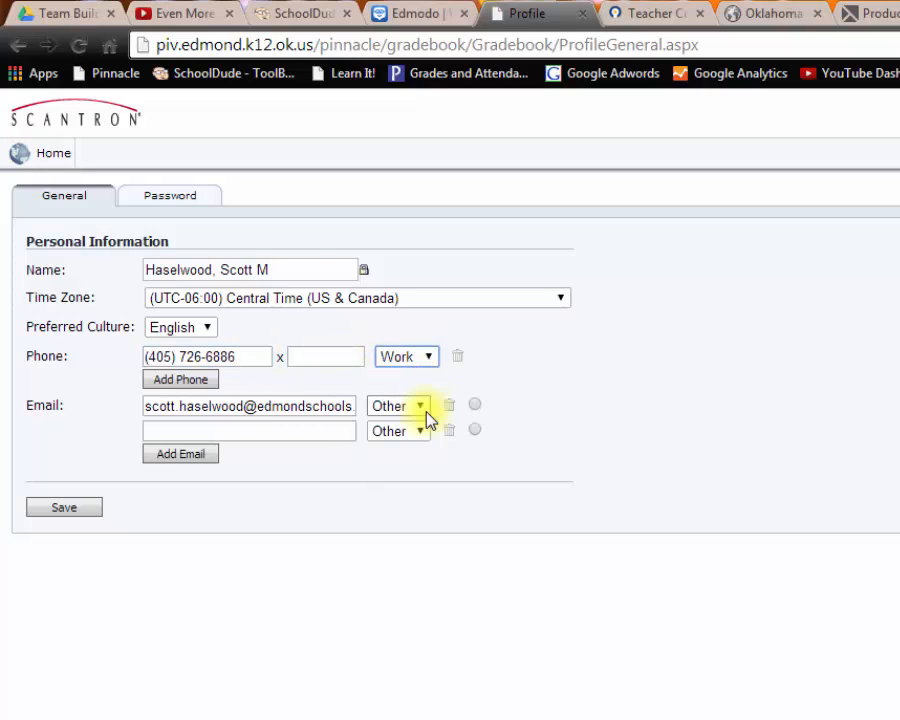
pyautogui.click(196, 379)
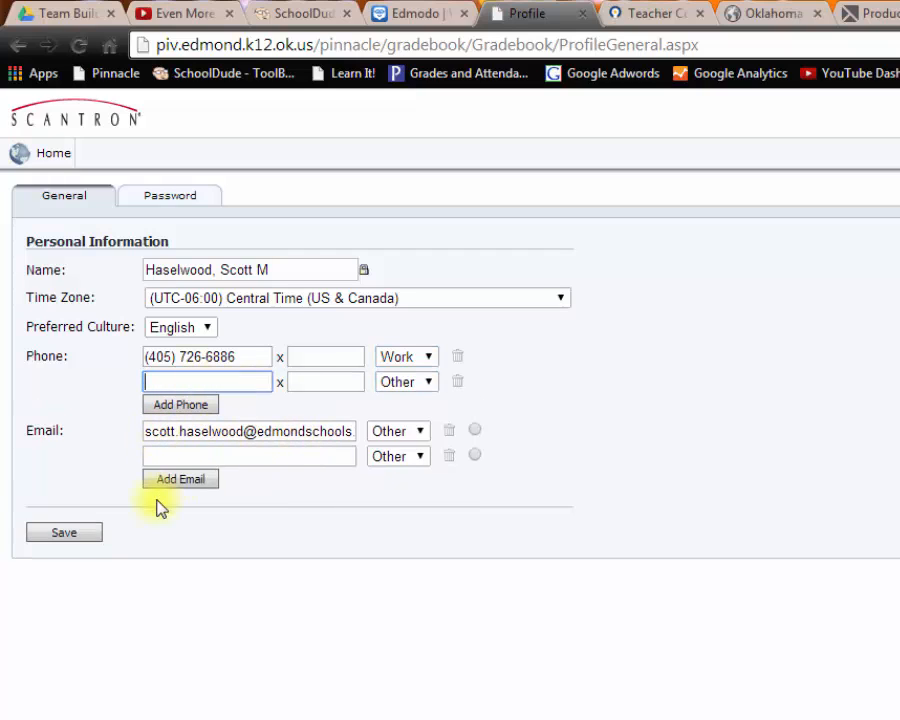
pyautogui.click(74, 535)
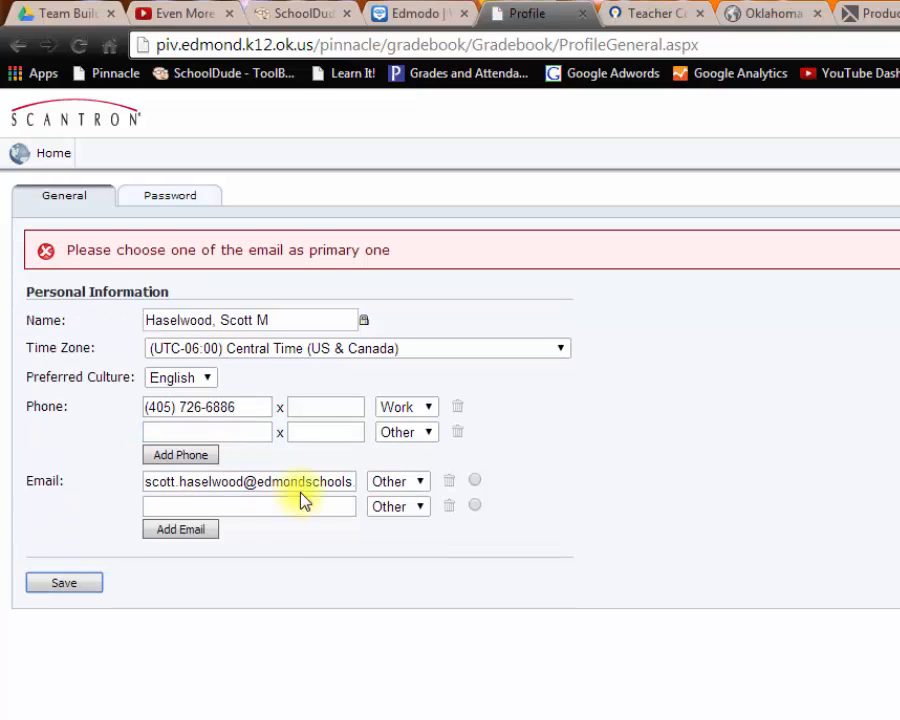
# Set the email type to Work, mark it as the primary address, and save the profile
pyautogui.click(421, 484)
pyautogui.click(400, 540)
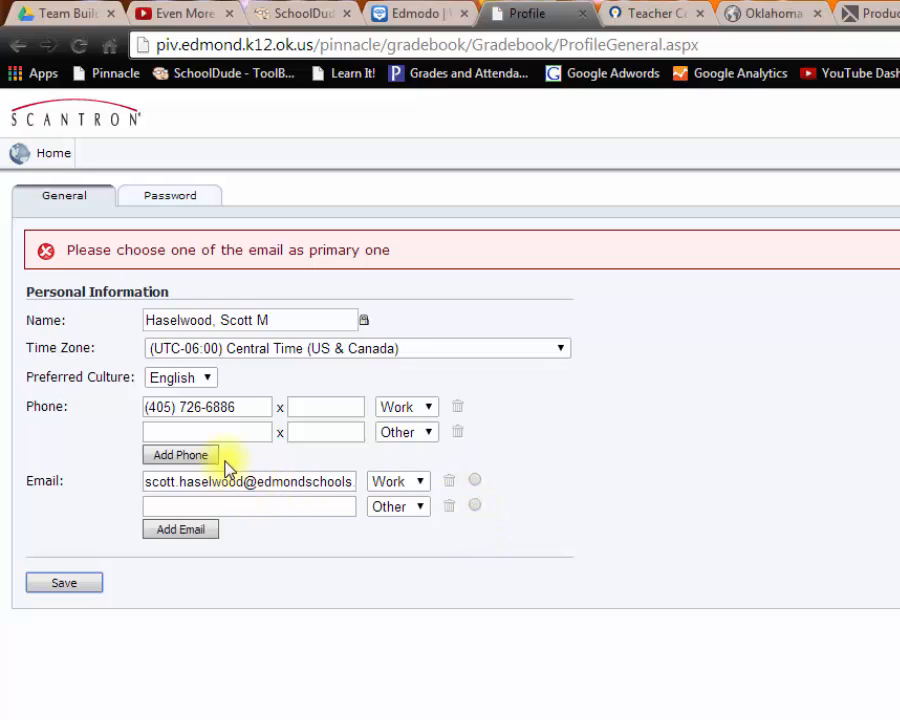
pyautogui.click(424, 486)
pyautogui.click(420, 488)
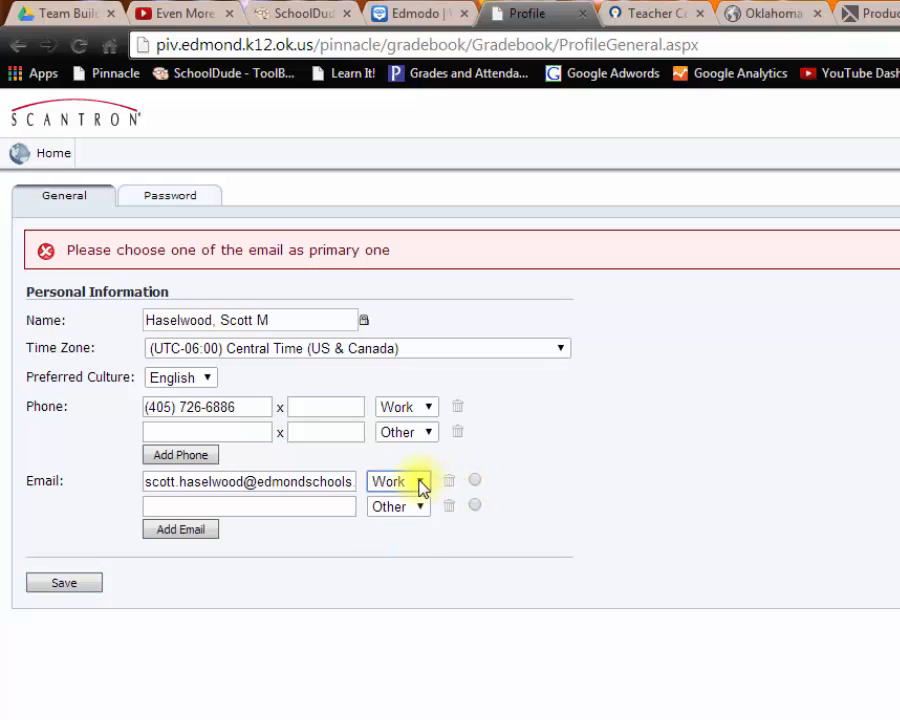
pyautogui.click(475, 481)
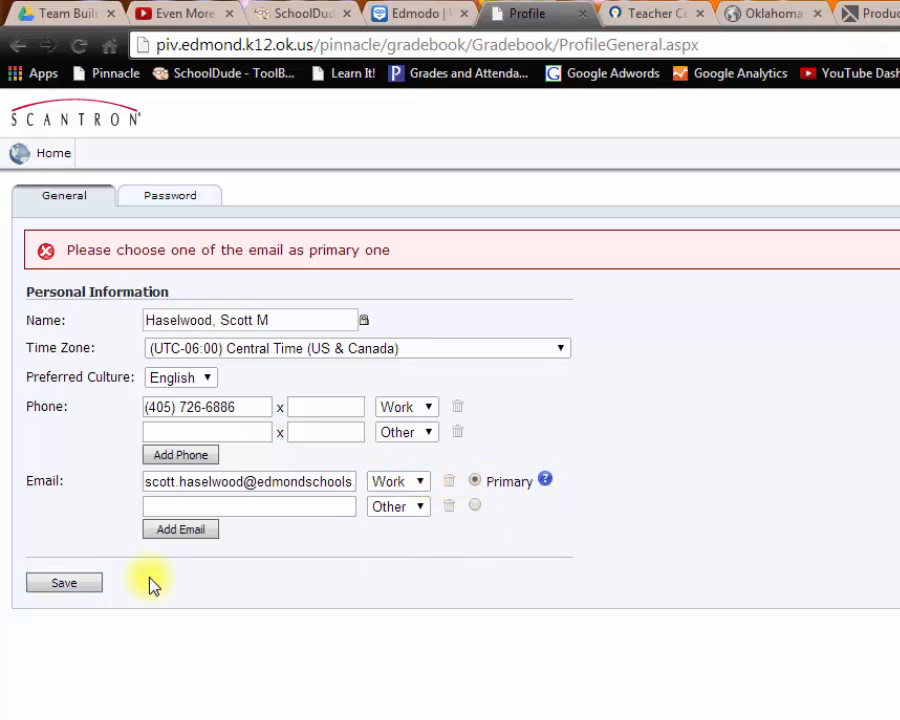
pyautogui.click(62, 584)
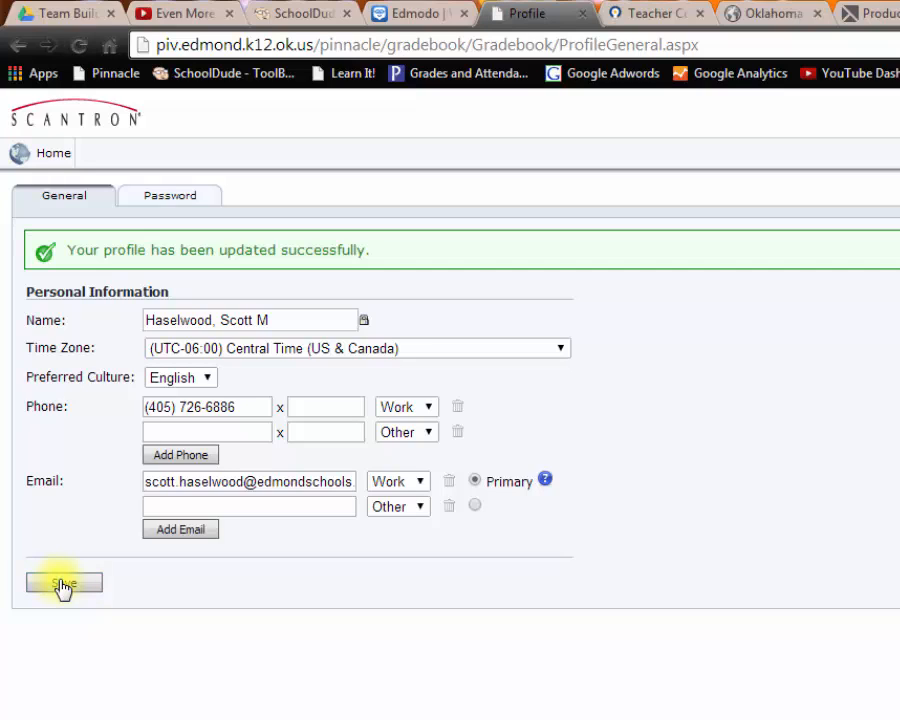